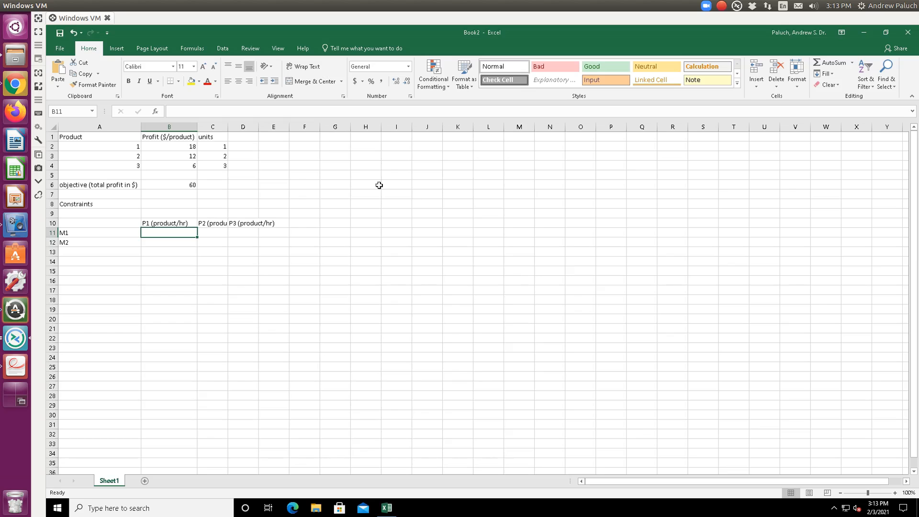
- Autofit the widths of columns C and D so the product-rate headers fit
{"action": "double_click", "coordinate": [228, 127]}
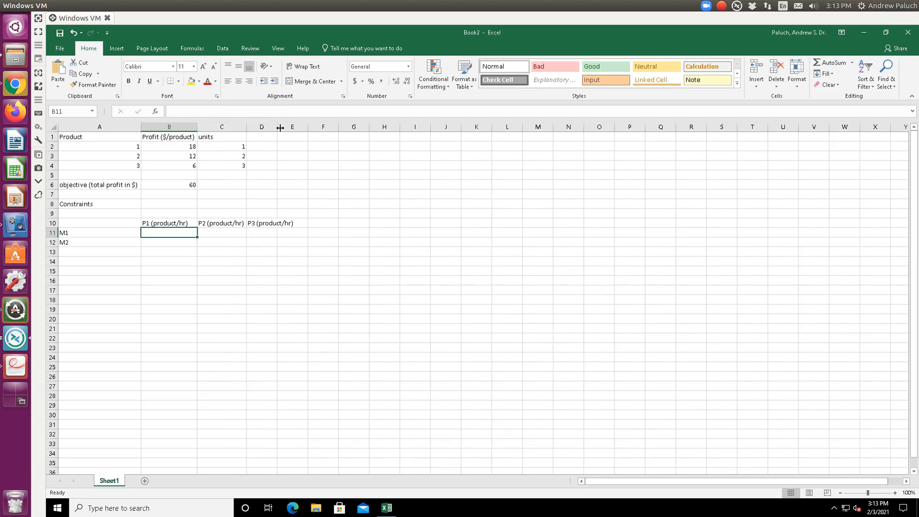
{"action": "double_click", "coordinate": [277, 127]}
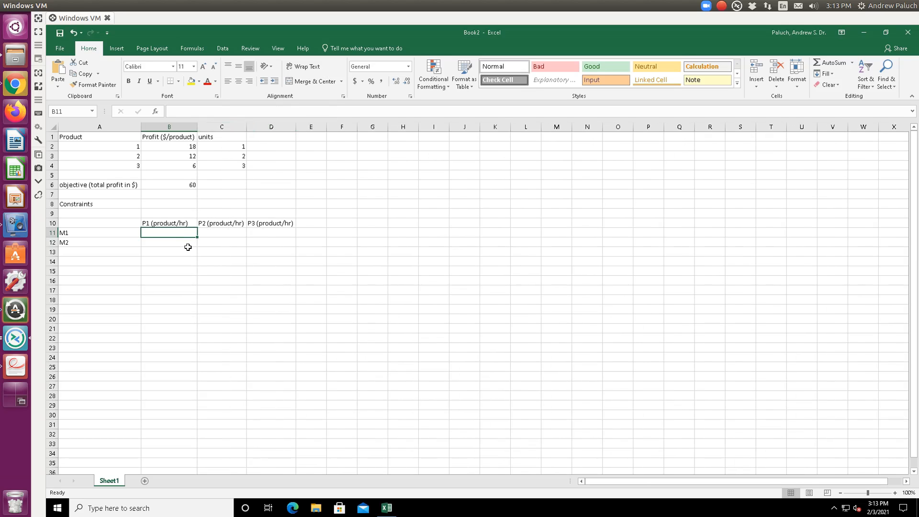
- Enter the M1 production rates 3, 5 and 10 under P1, P2 and P3
{"action": "key", "text": "alt+Tab"}
{"action": "key", "text": "alt+Tab"}
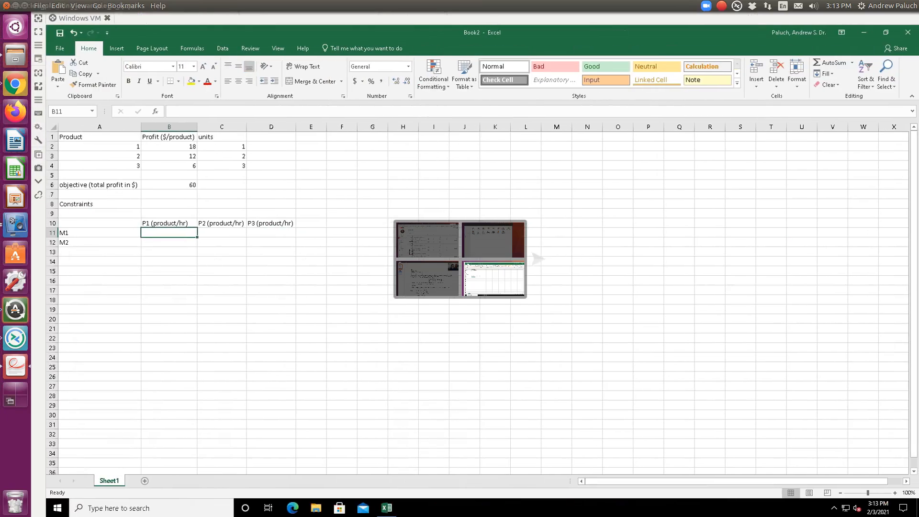
{"action": "type", "text": "3"}
{"action": "key", "text": "Tab"}
{"action": "type", "text": "5"}
{"action": "key", "text": "Tab"}
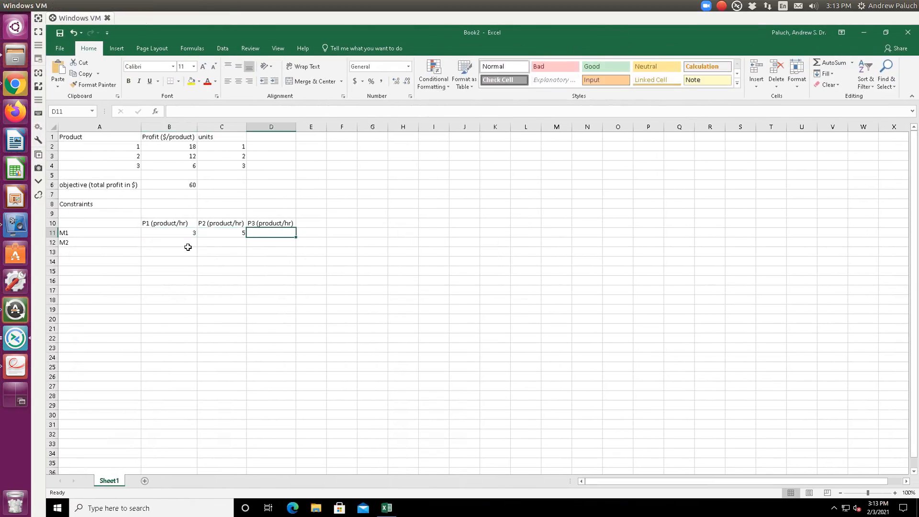
{"action": "type", "text": "10"}
{"action": "key", "text": "Return"}
- Check the problem PDF, then enter the M2 production rates 6, 4 and 12 under P1, P2 and P3
{"action": "key", "text": "alt+Tab"}
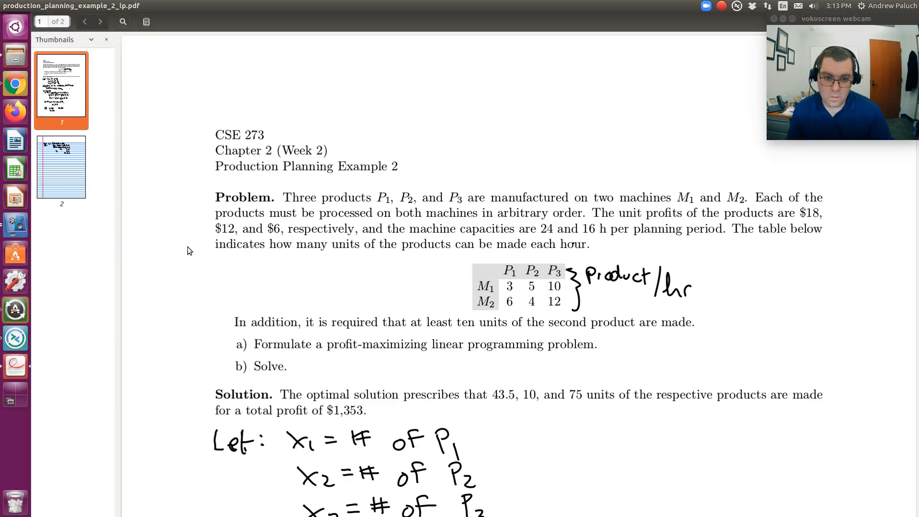
{"action": "key", "text": "alt+Tab"}
{"action": "type", "text": "6"}
{"action": "key", "text": "Tab"}
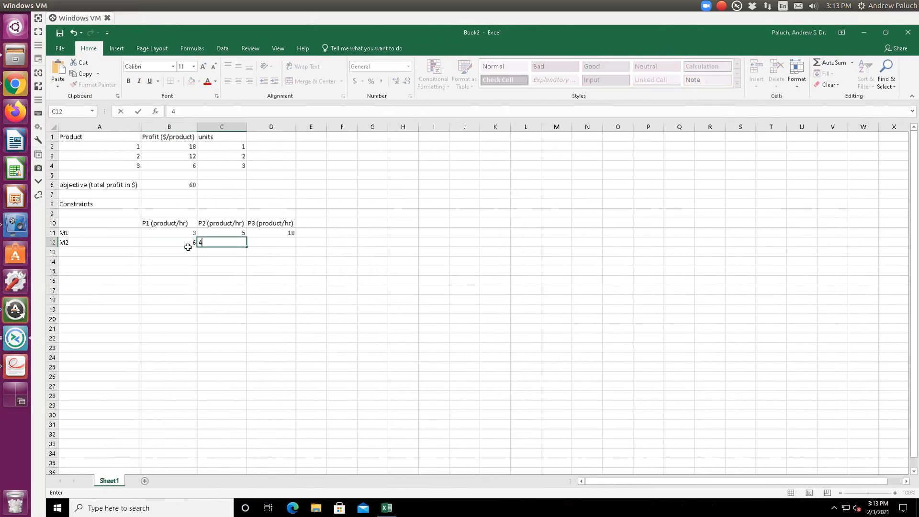
{"action": "type", "text": "4"}
{"action": "key", "text": "Tab"}
{"action": "type", "text": "12"}
{"action": "key", "text": "Tab"}
- Add the header "Capacity (h)" in E10, next to the P3 rate column
{"action": "key", "text": "Up"}
{"action": "key", "text": "Up"}
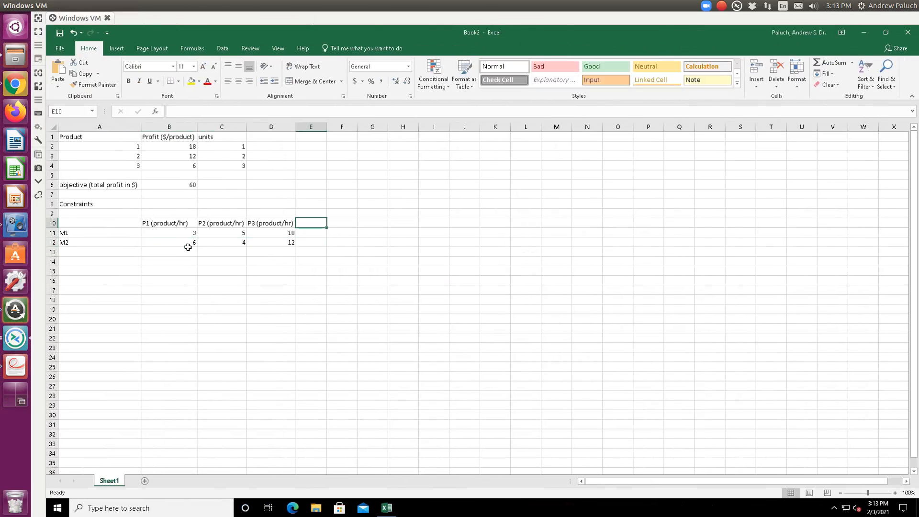
{"action": "type", "text": "Capca"}
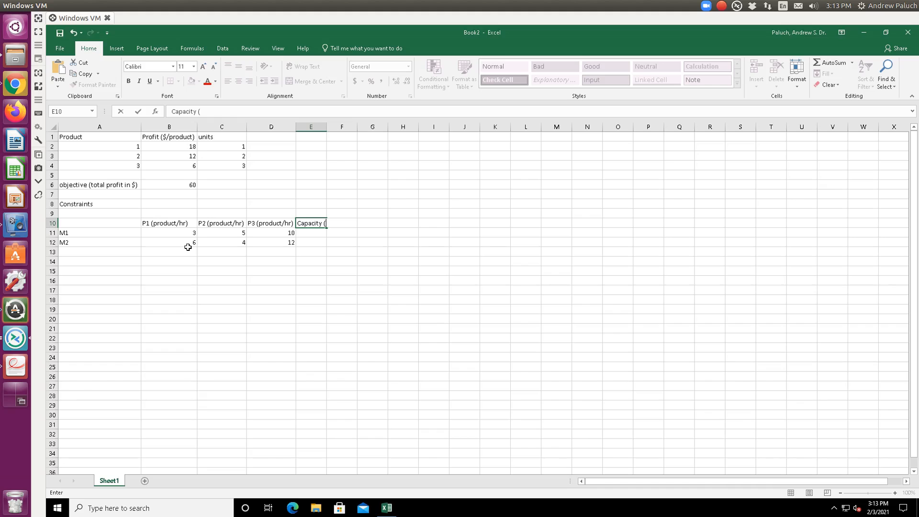
{"action": "key", "text": "ctrl+alt+Left"}
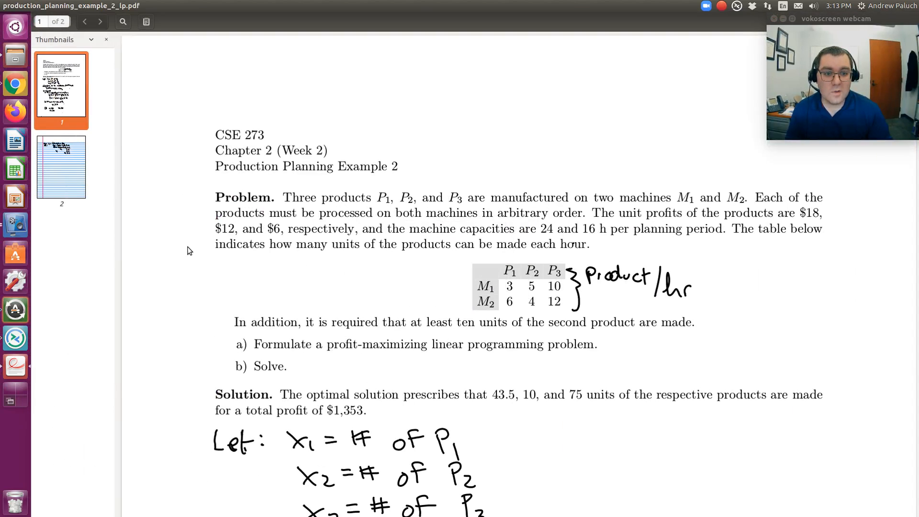
{"action": "key", "text": "ctrl+alt+Right"}
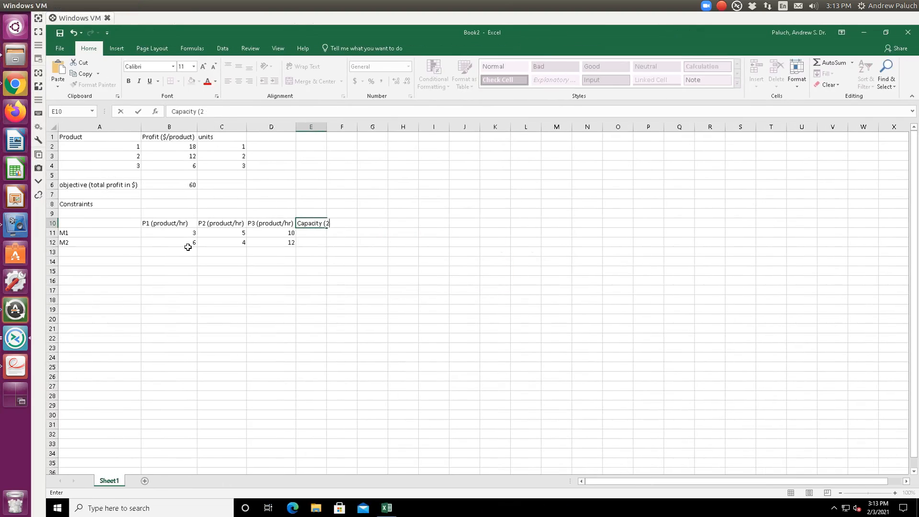
{"action": "key", "text": "Return"}
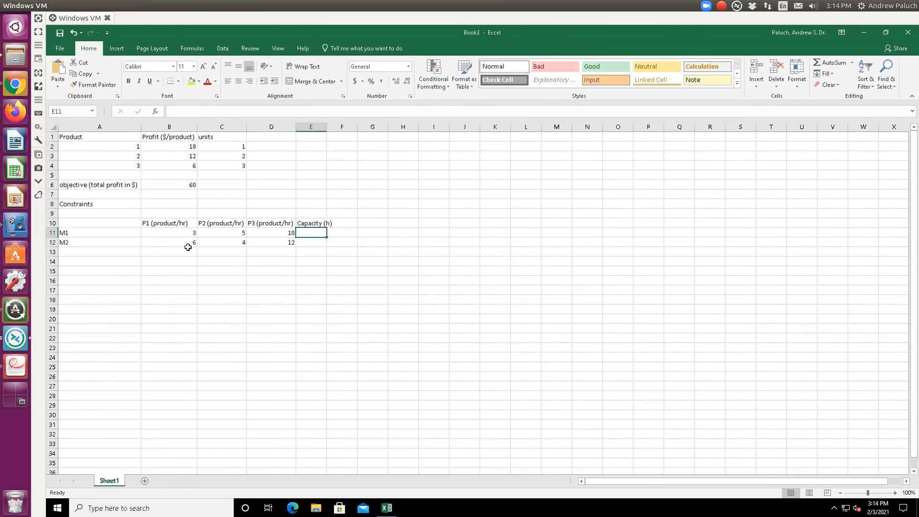
- Enter capacity 24 for M1 and 6 for M2, and autofit the Capacity column width
{"action": "type", "text": "24"}
{"action": "key", "text": "Return"}
{"action": "type", "text": "6"}
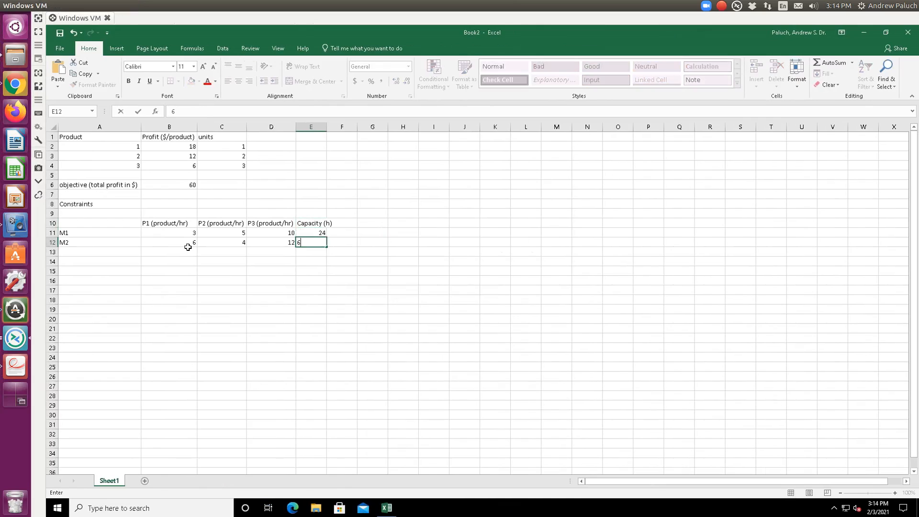
{"action": "key", "text": "Return"}
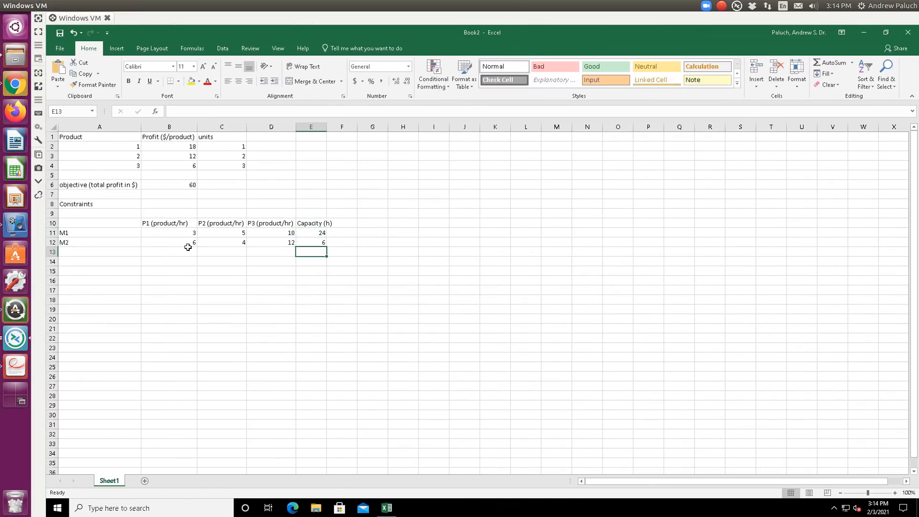
{"action": "double_click", "coordinate": [327, 127]}
- Label cell A14 as "Constraint M1"
{"action": "left_click", "coordinate": [107, 264]}
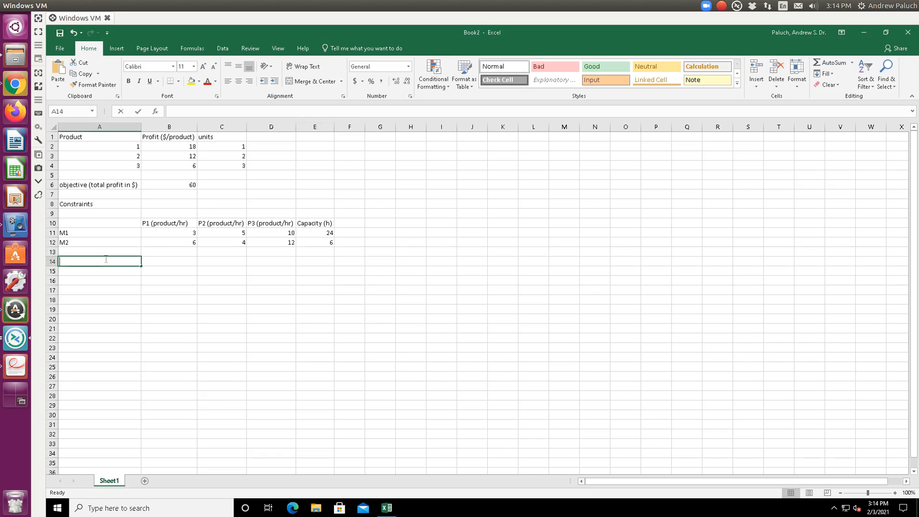
{"action": "type", "text": "Co"}
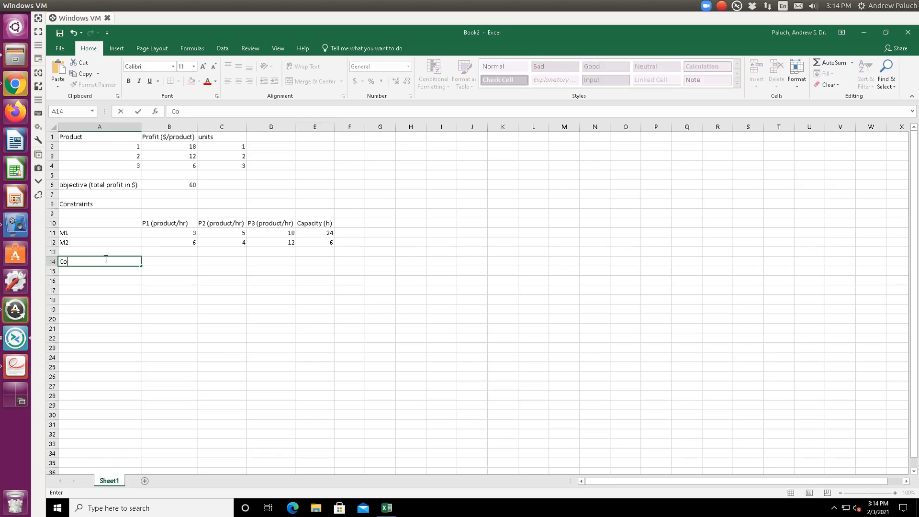
{"action": "type", "text": "nstnstraint M1"}
{"action": "key", "text": "Tab"}
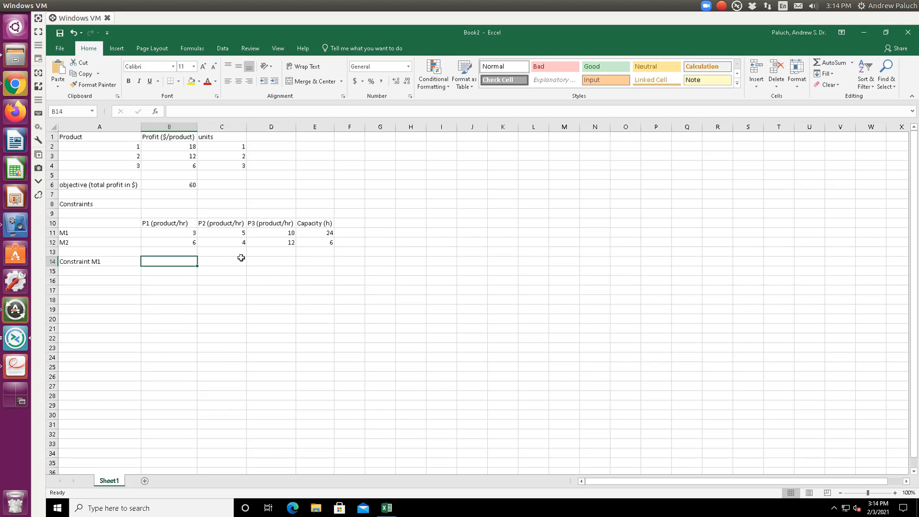
- Check the problem PDF and set the M2 capacity to 16
{"action": "key", "text": "ctrl+alt+Left"}
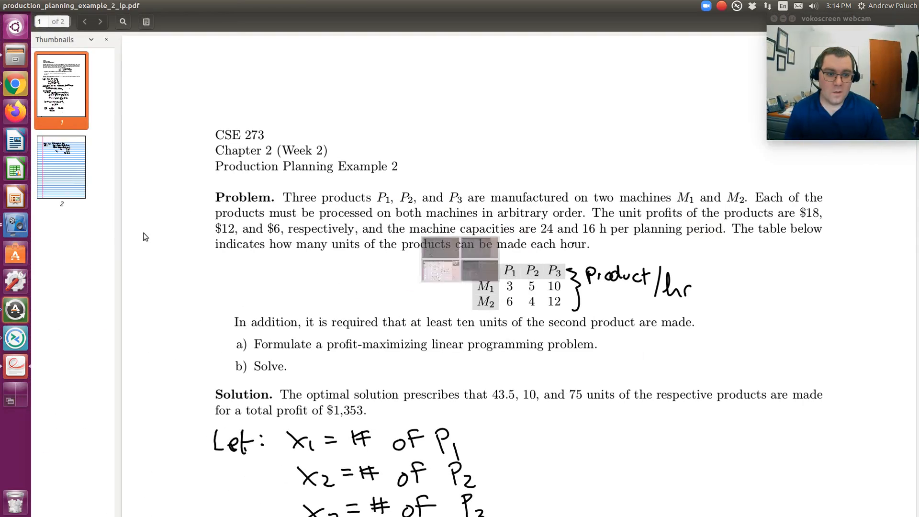
{"action": "key", "text": "ctrl+alt+Right"}
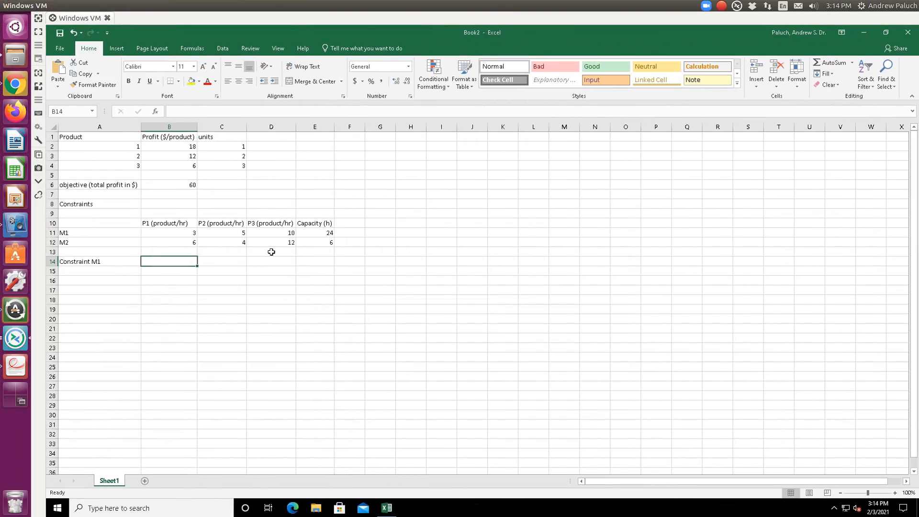
{"action": "left_click", "coordinate": [309, 242]}
{"action": "type", "text": "16"}
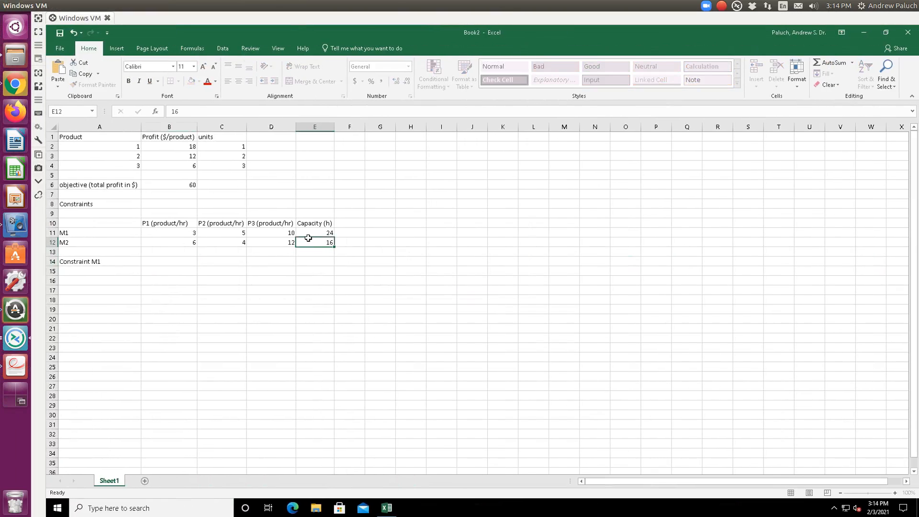
{"action": "key", "text": "Return"}
- In B14, enter the M1 hours formula =C2/B11+C3/C11+C4/D11 dividing each product's units by its M1 rate
{"action": "key", "text": "Left"}
{"action": "key", "text": "Left"}
{"action": "key", "text": "Left"}
{"action": "key", "text": "Down"}
{"action": "type", "text": "="}
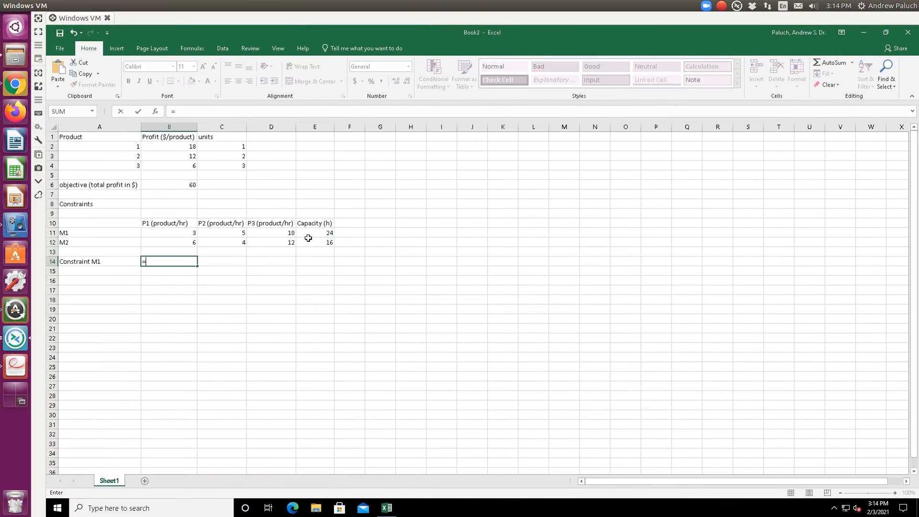
{"action": "left_click", "coordinate": [233, 147]}
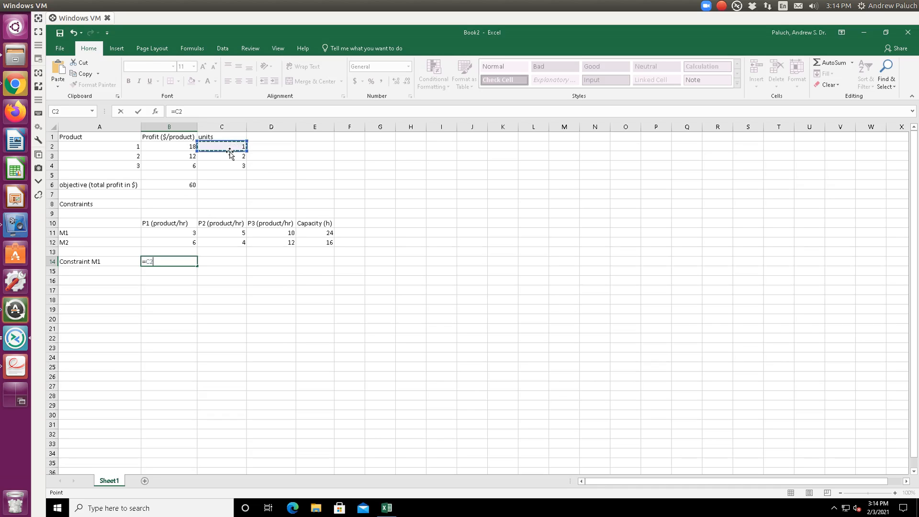
{"action": "type", "text": "/"}
{"action": "left_click", "coordinate": [184, 235]}
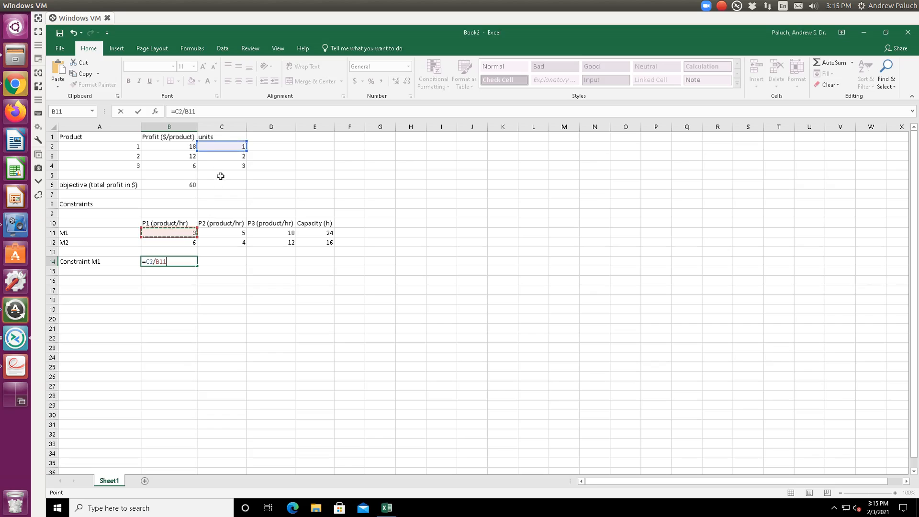
{"action": "type", "text": "+"}
{"action": "left_click", "coordinate": [236, 158]}
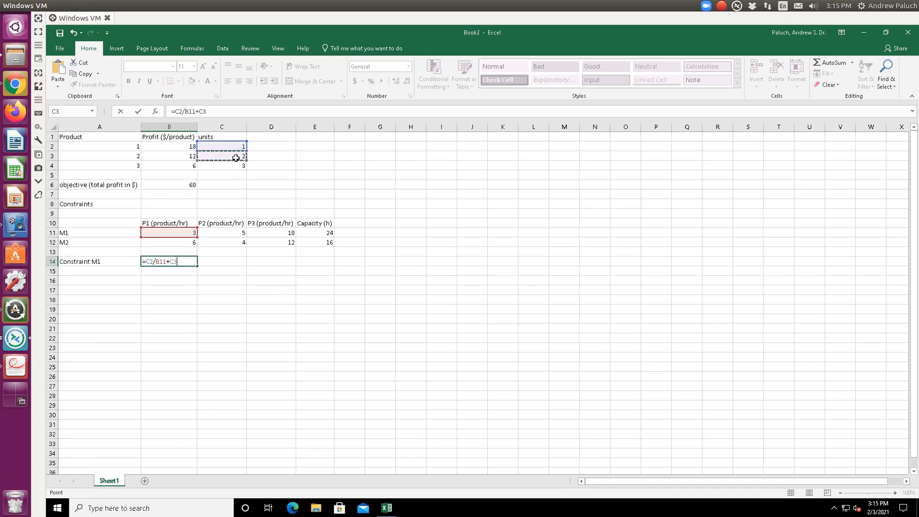
{"action": "type", "text": "/"}
{"action": "left_click", "coordinate": [223, 229]}
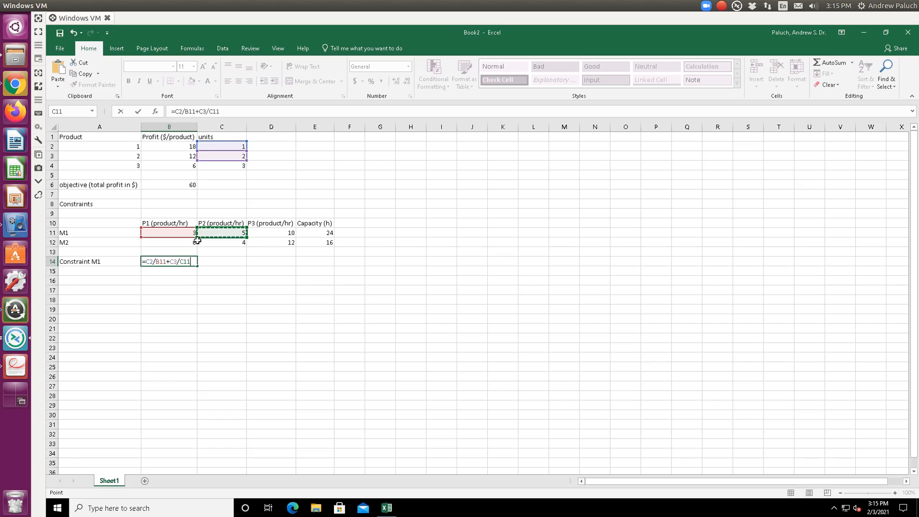
{"action": "type", "text": "+"}
{"action": "left_click", "coordinate": [228, 167]}
{"action": "type", "text": "/"}
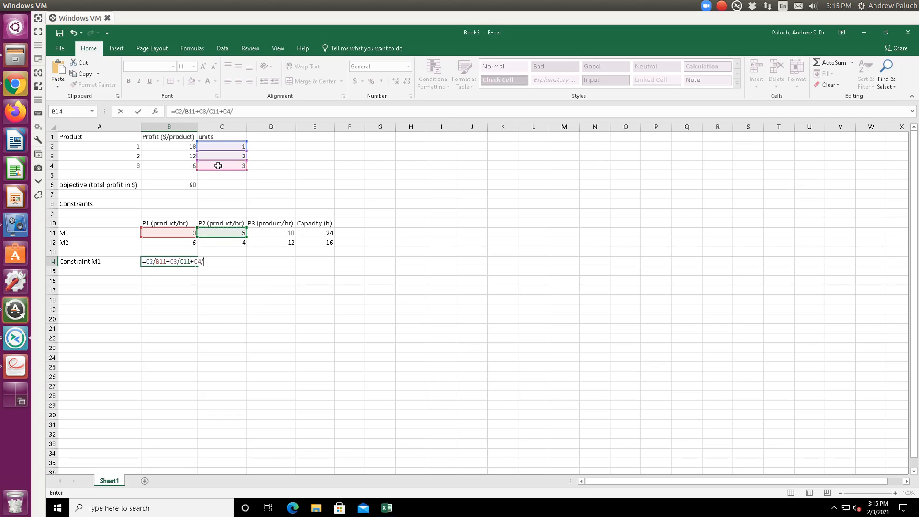
{"action": "left_click", "coordinate": [284, 232]}
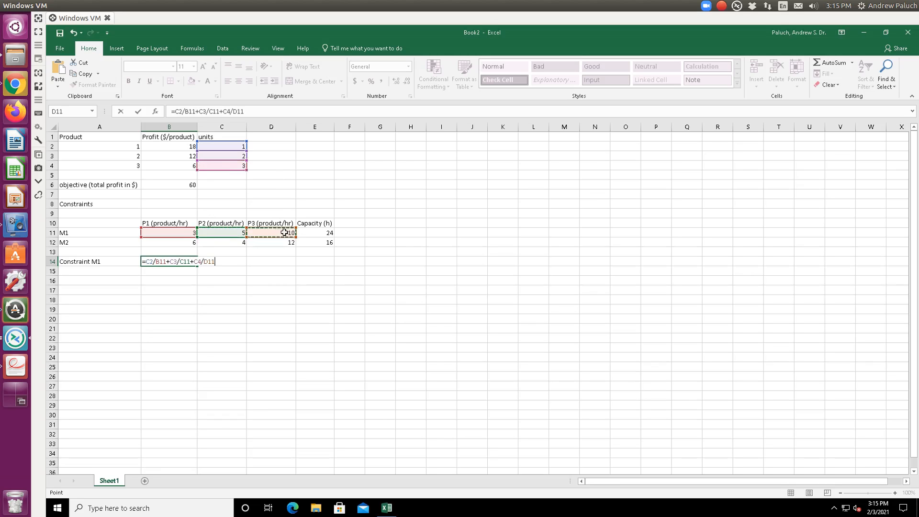
{"action": "key", "text": "Return"}
- Label cell A15 as "Constraint M2"
{"action": "key", "text": "Left"}
{"action": "type", "text": "Constr"}
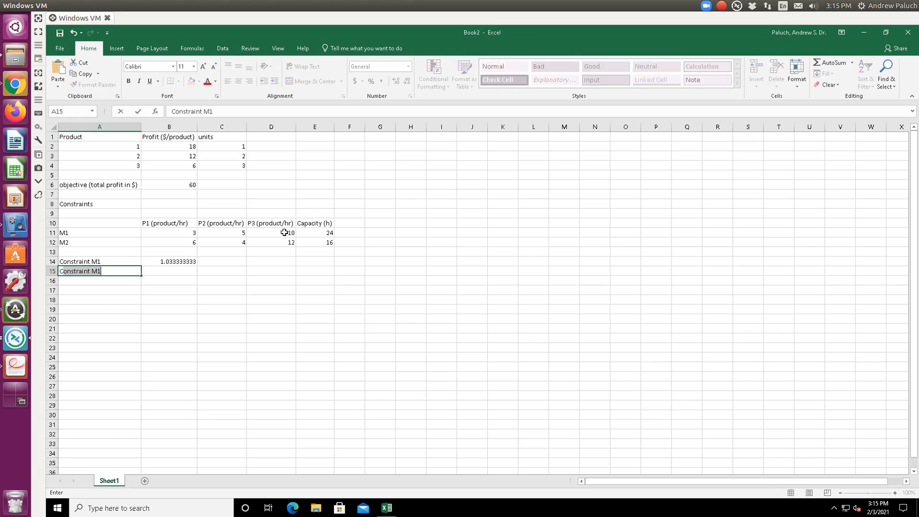
{"action": "type", "text": "aint M2"}
{"action": "key", "text": "Tab"}
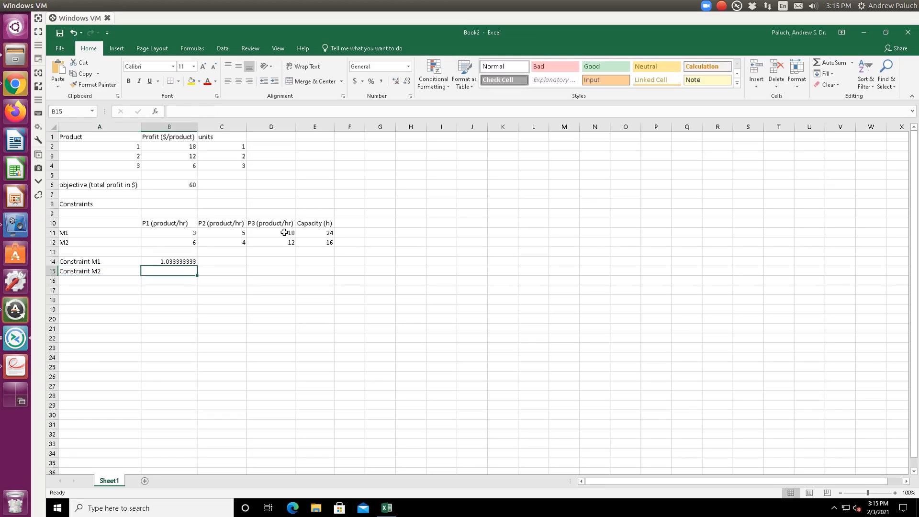
- In B15, enter the M2 hours formula =C2/B12+C3/C12+C4/D12 dividing each product's units by its M2 rate
{"action": "type", "text": "="}
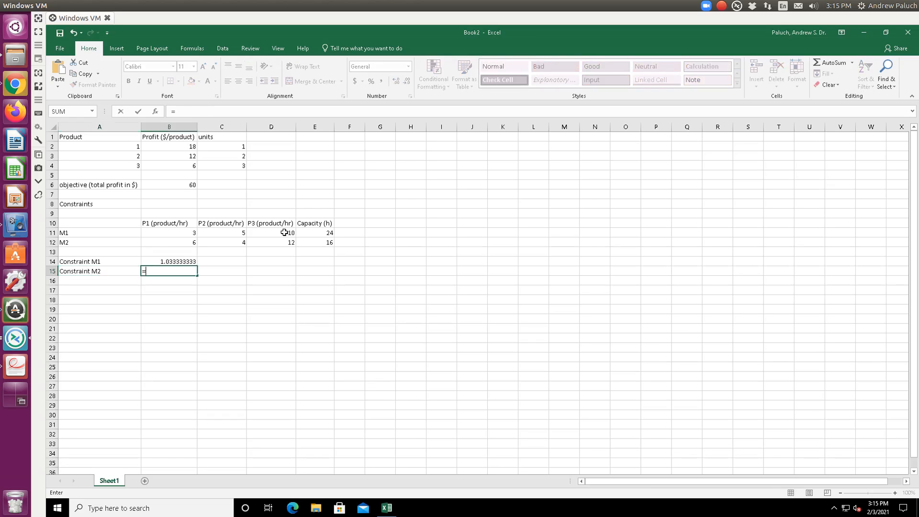
{"action": "left_click", "coordinate": [227, 152]}
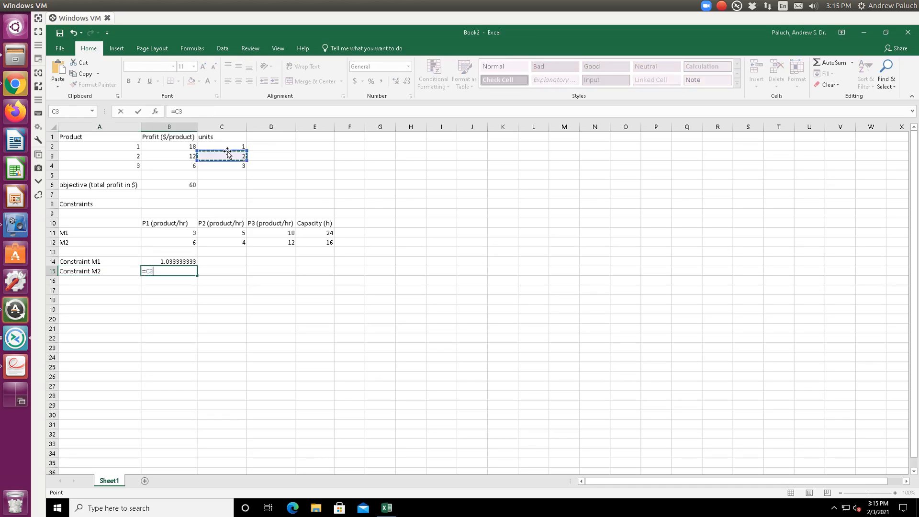
{"action": "left_click", "coordinate": [225, 147]}
{"action": "type", "text": "/"}
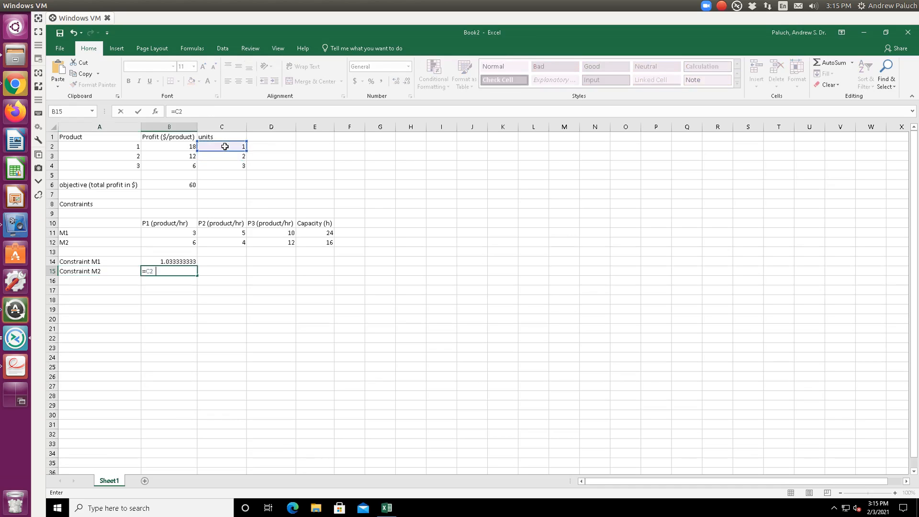
{"action": "left_click", "coordinate": [186, 243]}
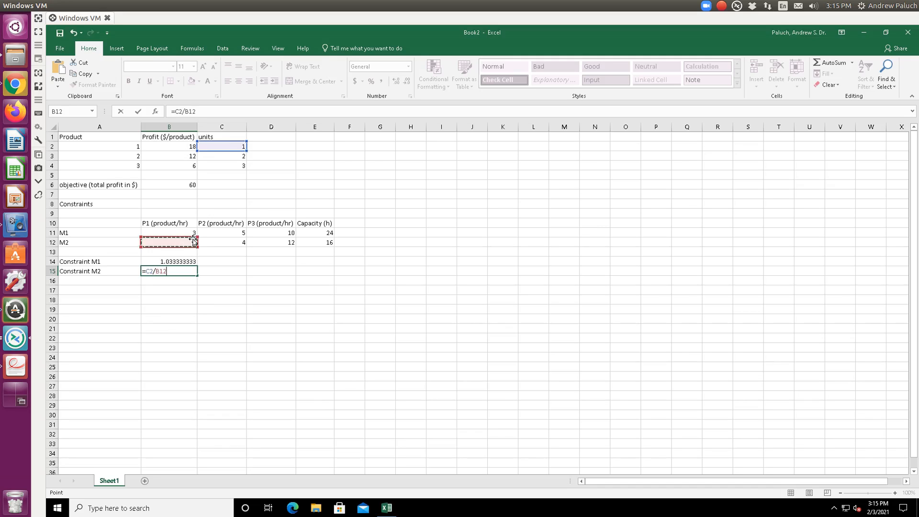
{"action": "type", "text": "+"}
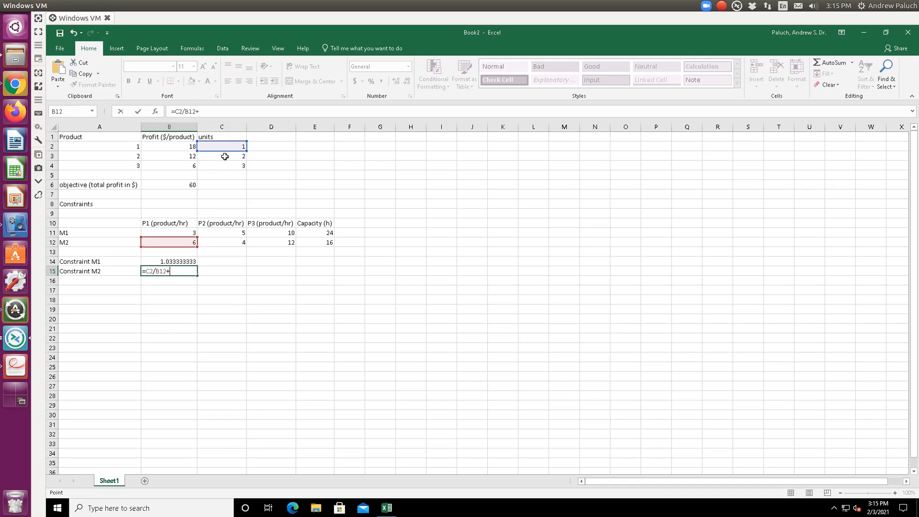
{"action": "left_click", "coordinate": [220, 157]}
{"action": "type", "text": "/"}
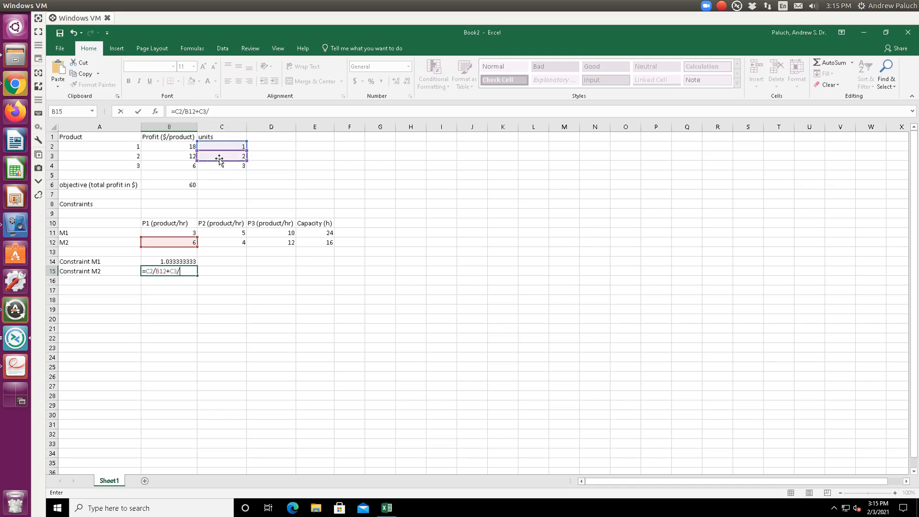
{"action": "left_click", "coordinate": [230, 243]}
{"action": "type", "text": "+"}
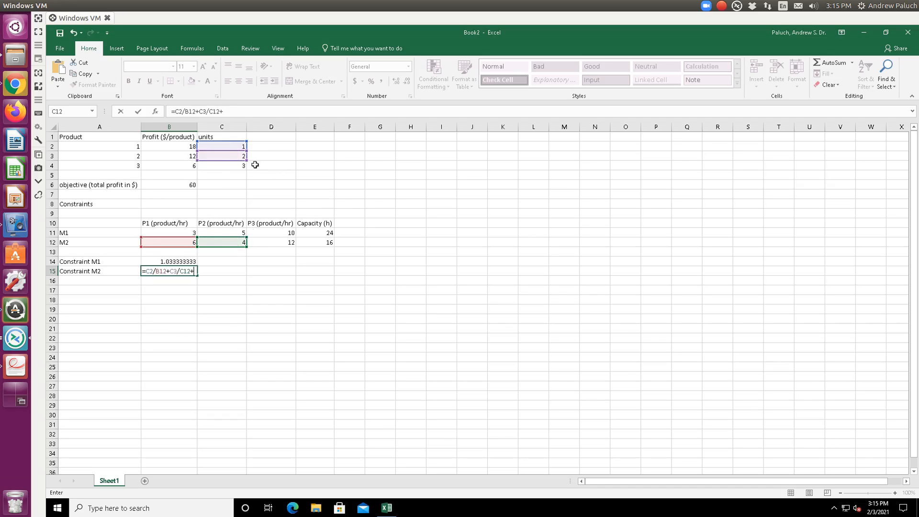
{"action": "left_click", "coordinate": [233, 165]}
{"action": "type", "text": "/"}
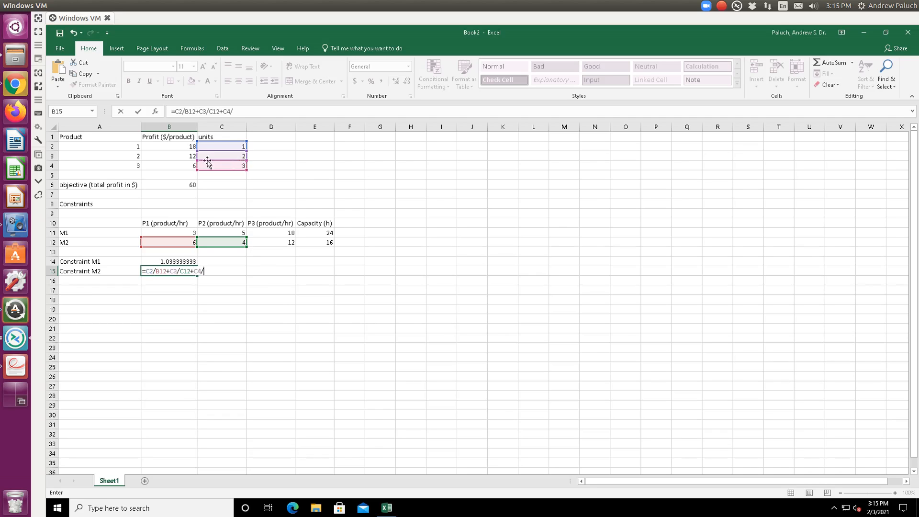
{"action": "left_click", "coordinate": [288, 239]}
{"action": "key", "text": "Return"}
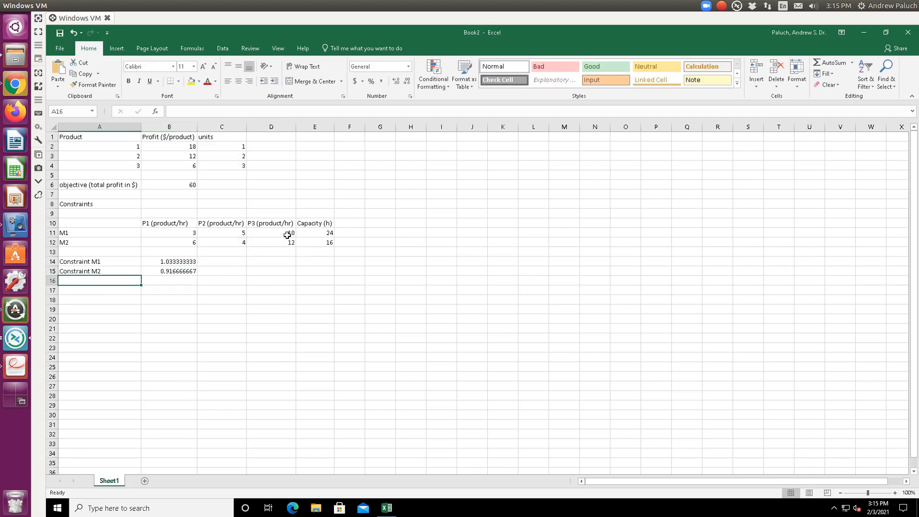
- Review the M1 and M2 constraint formulas and the problem's constraint list in the PDF
{"action": "key", "text": "Up"}
{"action": "key", "text": "Right"}
{"action": "key", "text": "Up"}
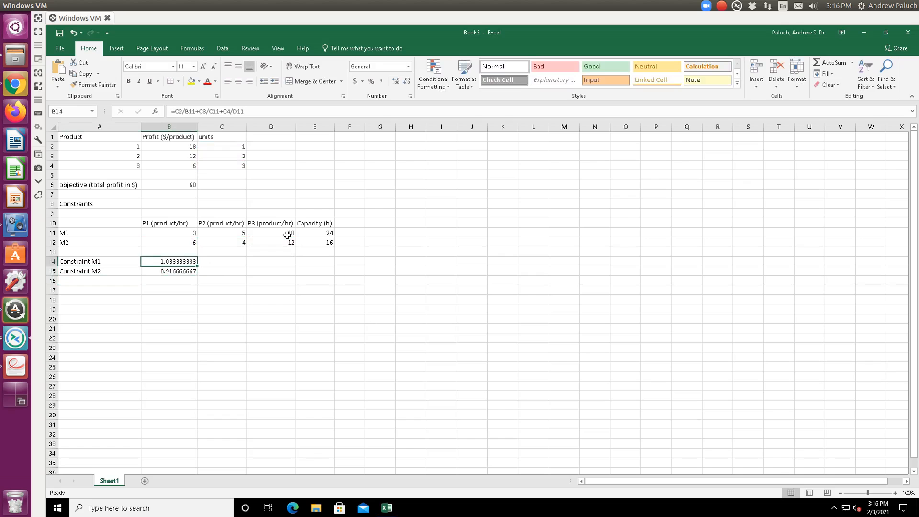
{"action": "key", "text": "Down"}
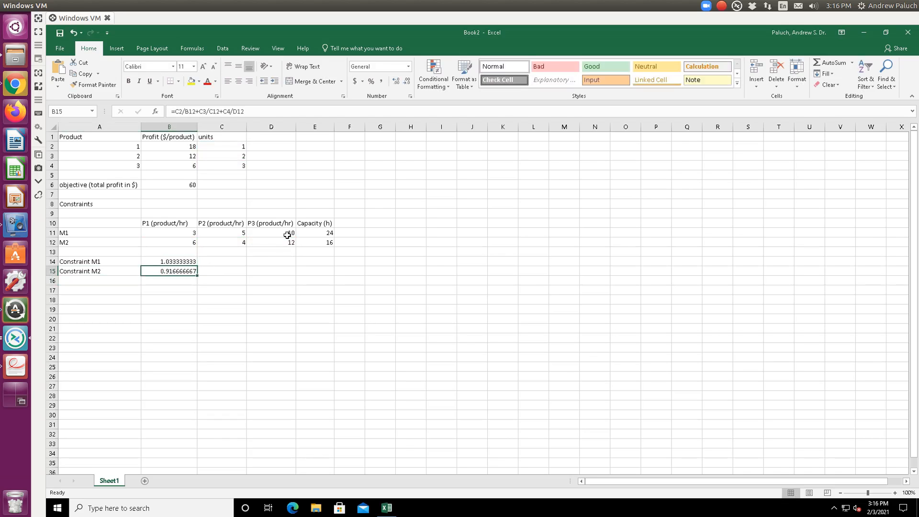
{"action": "key", "text": "alt+Tab"}
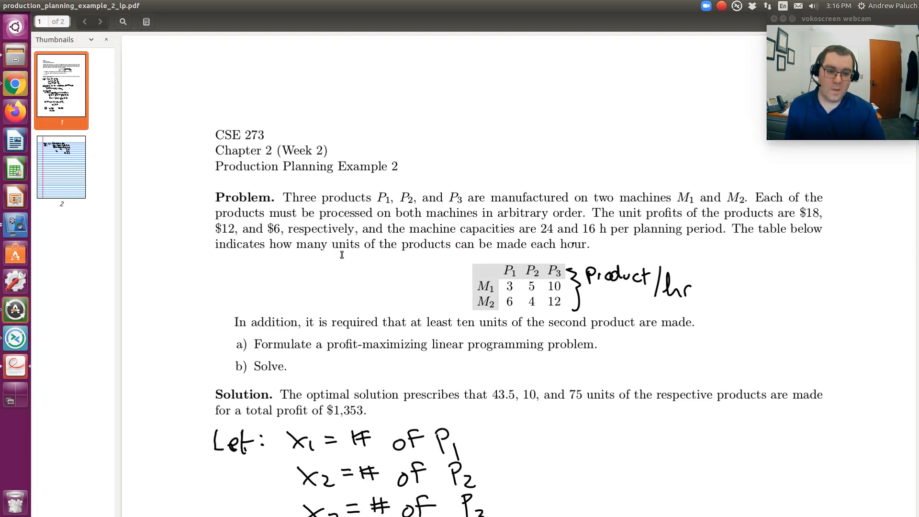
{"action": "scroll", "coordinate": [469, 411], "scroll_direction": "down", "scroll_amount": 10}
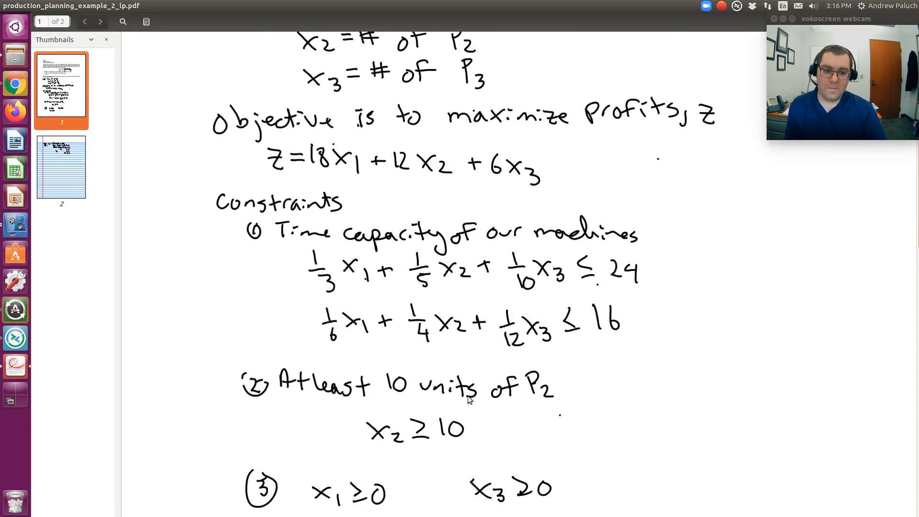
{"action": "scroll", "coordinate": [470, 402], "scroll_direction": "up", "scroll_amount": 1}
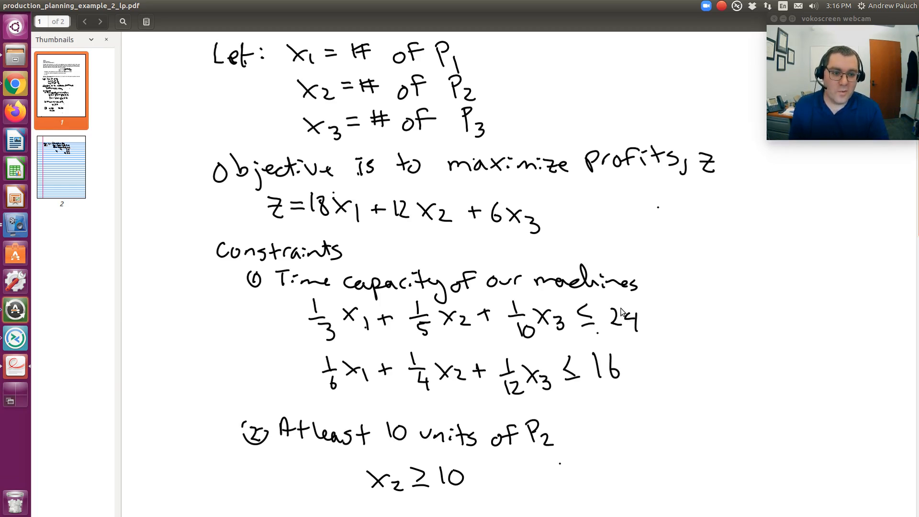
{"action": "scroll", "coordinate": [623, 325], "scroll_direction": "down", "scroll_amount": 2}
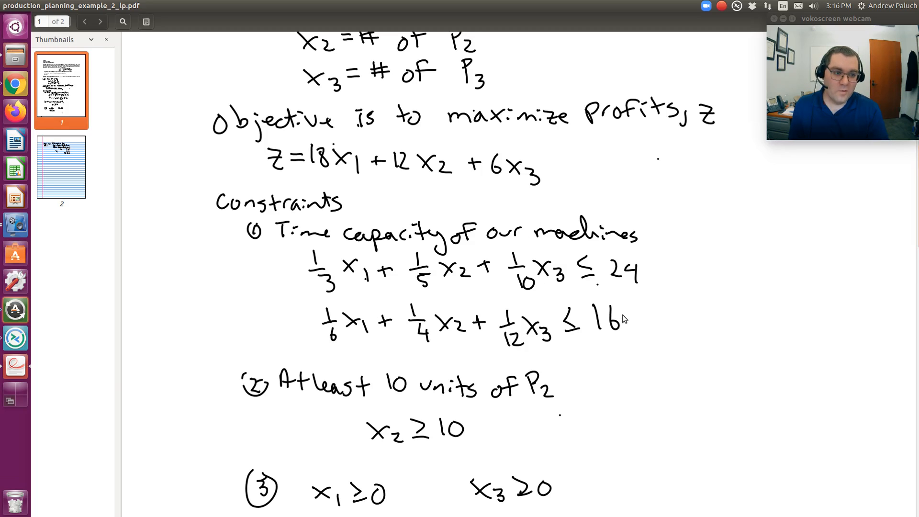
{"action": "scroll", "coordinate": [628, 307], "scroll_direction": "down", "scroll_amount": 4}
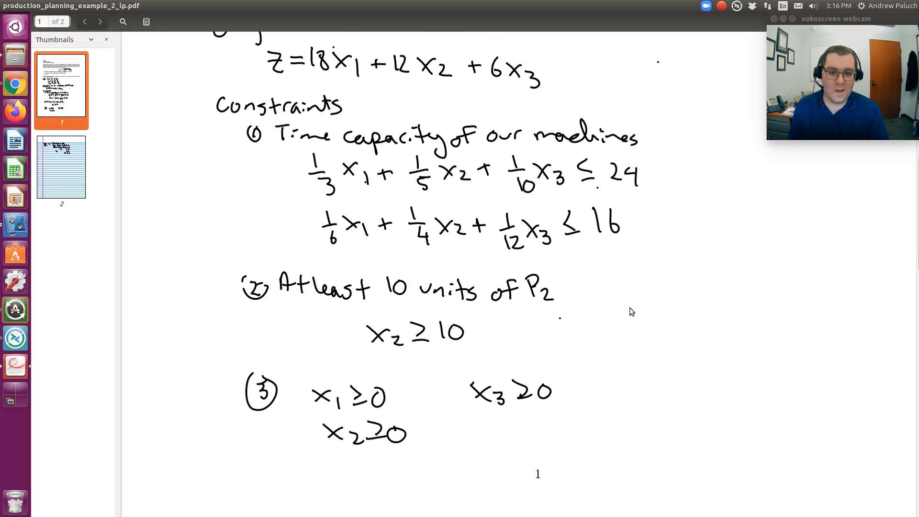
{"action": "scroll", "coordinate": [631, 311], "scroll_direction": "up", "scroll_amount": 20}
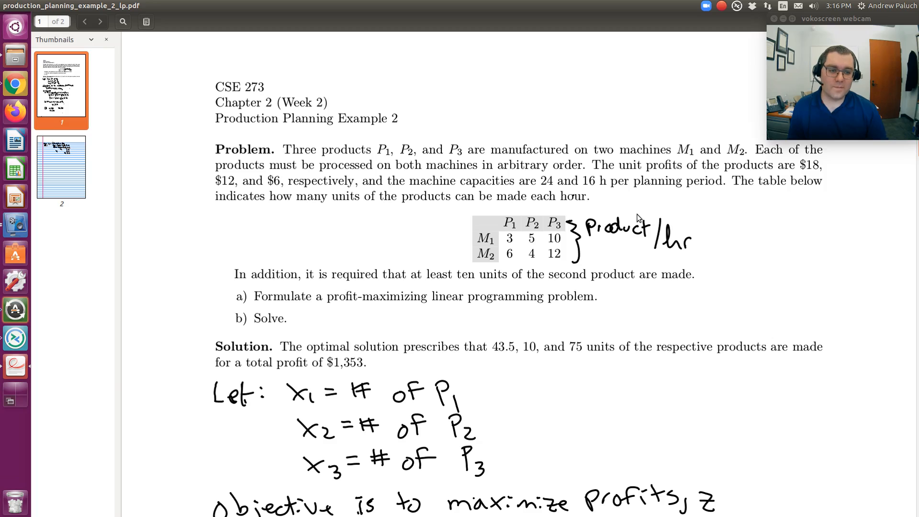
{"action": "key", "text": "alt+Tab"}
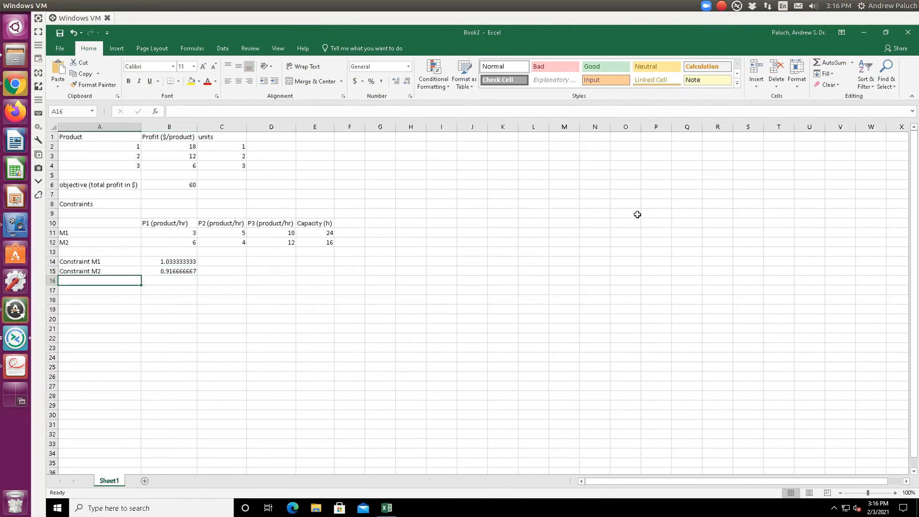
- Label A16 as "Constraint x2" and enter 10 in B16
{"action": "type", "text": "Constraint x2"}
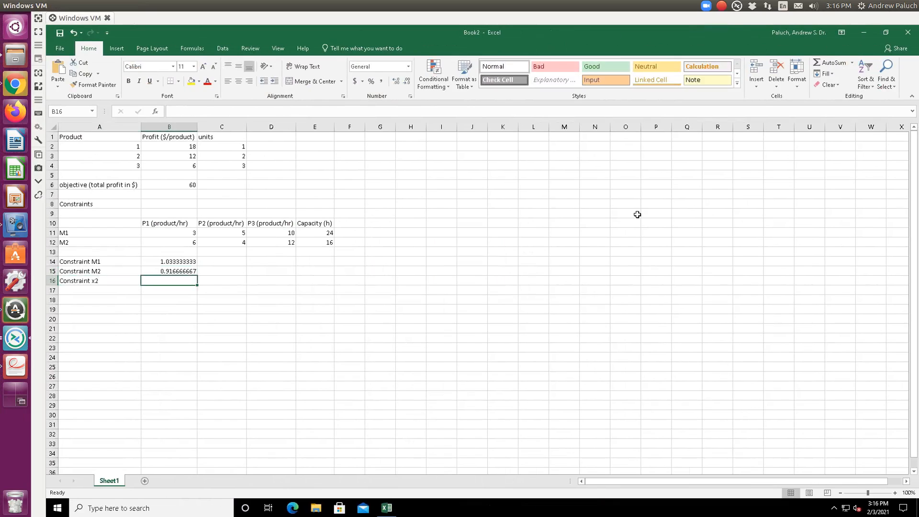
{"action": "type", "text": "10"}
{"action": "key", "text": "Tab"}
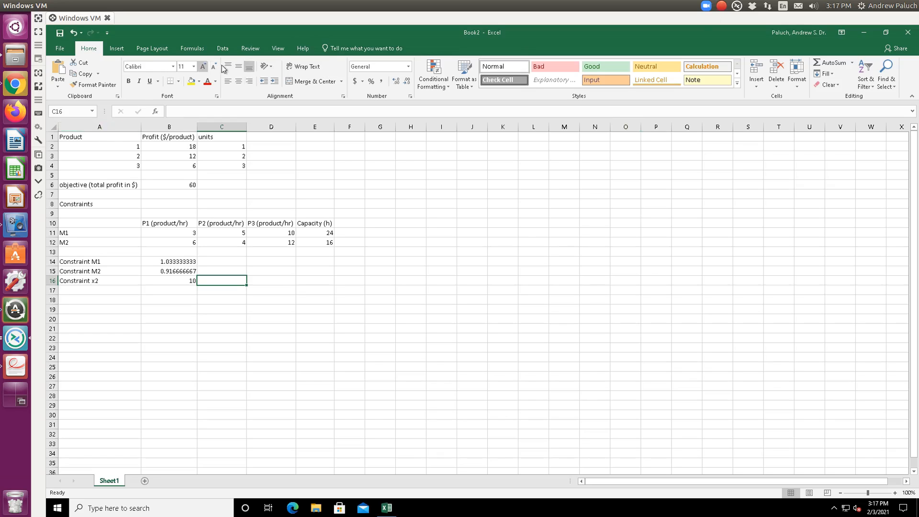
{"action": "left_click", "coordinate": [169, 184]}
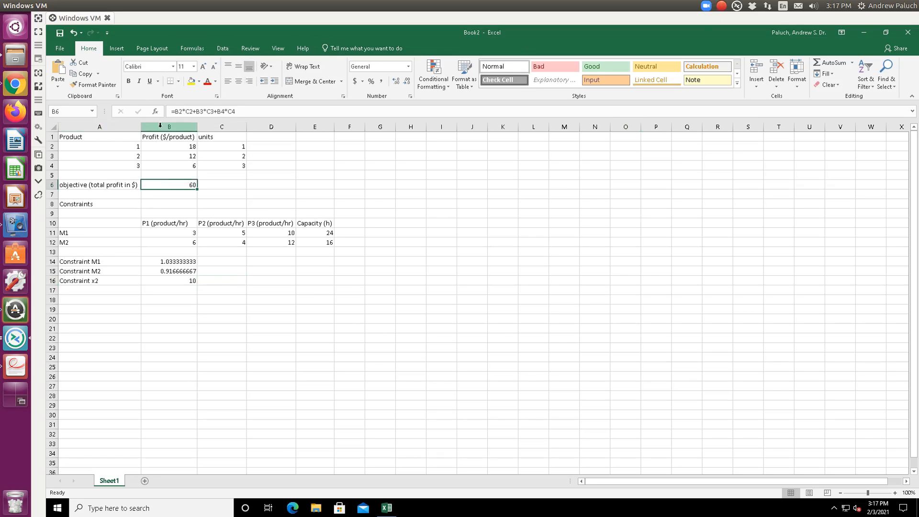
{"action": "left_click", "coordinate": [224, 47]}
{"action": "left_click", "coordinate": [805, 64]}
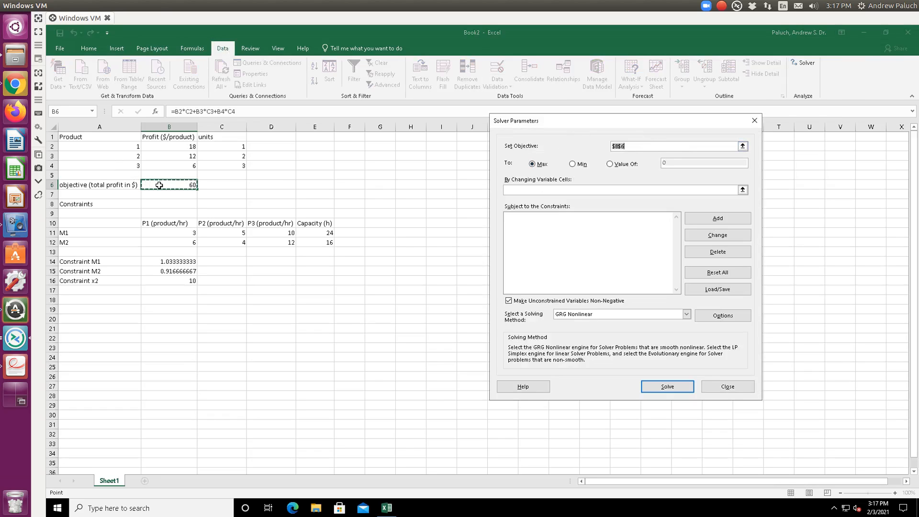
{"action": "left_click", "coordinate": [742, 190]}
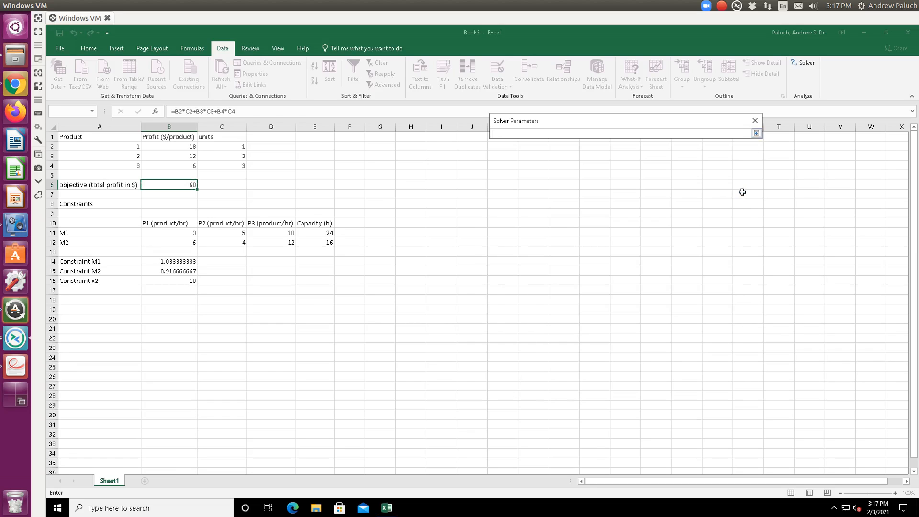
{"action": "key", "text": "Return"}
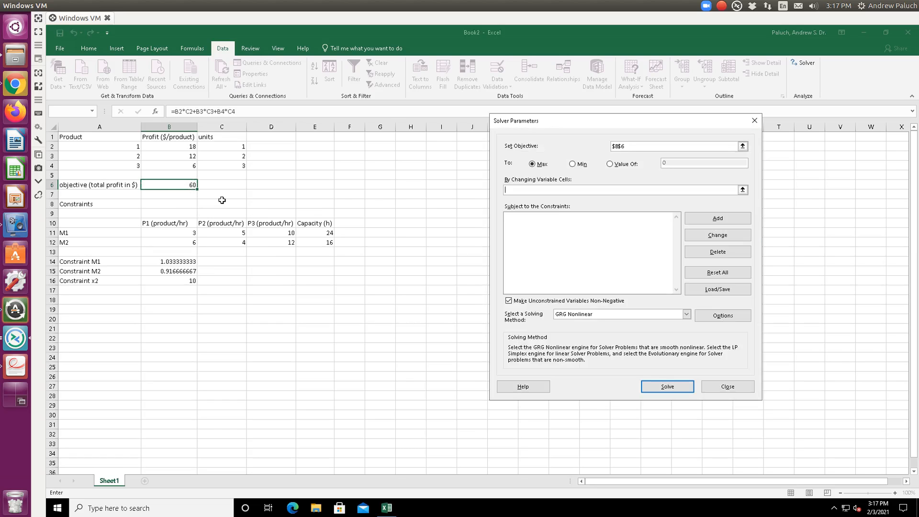
{"action": "left_click", "coordinate": [724, 392]}
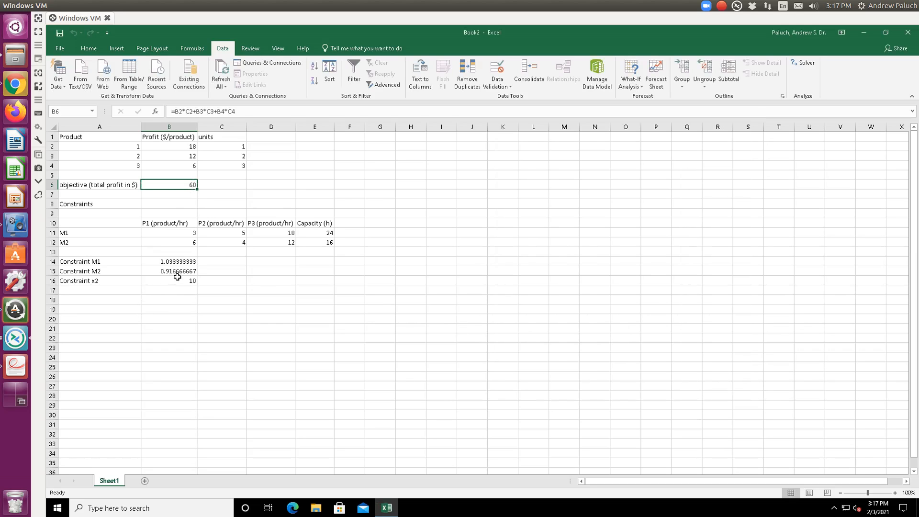
- Set the units of product 2 in C3 to 10
{"action": "left_click", "coordinate": [243, 158]}
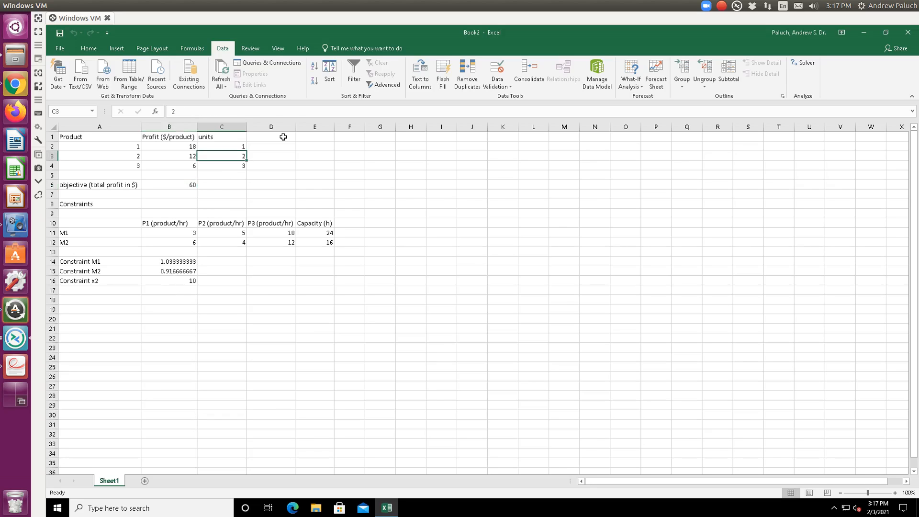
{"action": "type", "text": "10"}
{"action": "key", "text": "Return"}
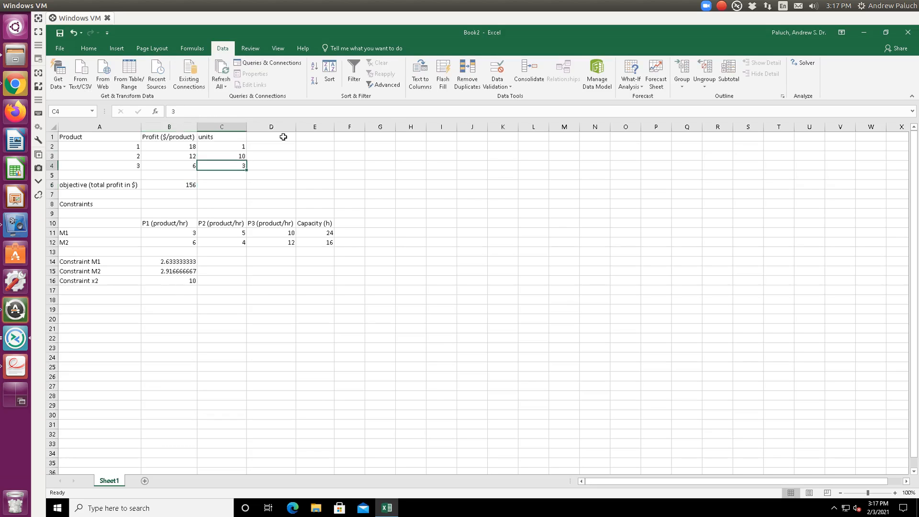
- Open Solver to maximize the objective in B6 by changing cells C2:C4, using the Simplex LP method
{"action": "left_click", "coordinate": [189, 193]}
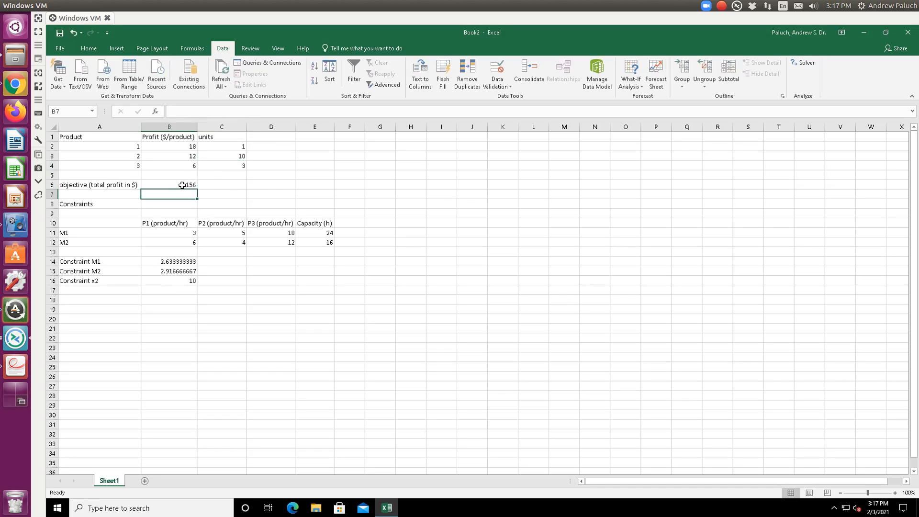
{"action": "left_click", "coordinate": [182, 186]}
{"action": "left_click", "coordinate": [802, 63]}
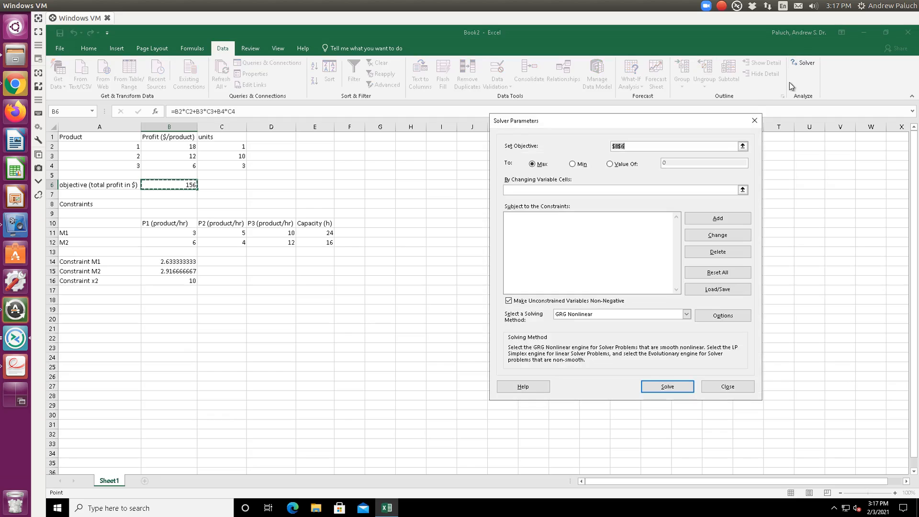
{"action": "left_click", "coordinate": [743, 189]}
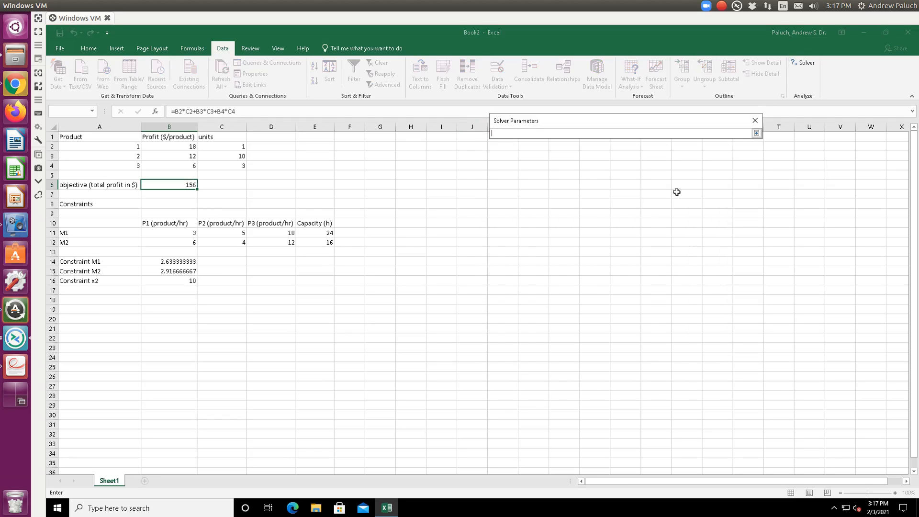
{"action": "left_click_drag", "start_coordinate": [230, 149], "coordinate": [246, 161]}
{"action": "key", "text": "Return"}
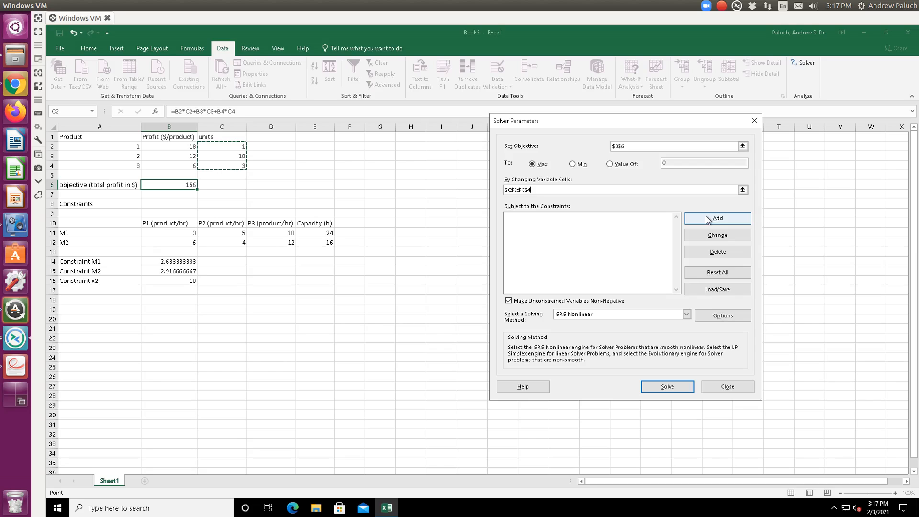
{"action": "left_click", "coordinate": [678, 315]}
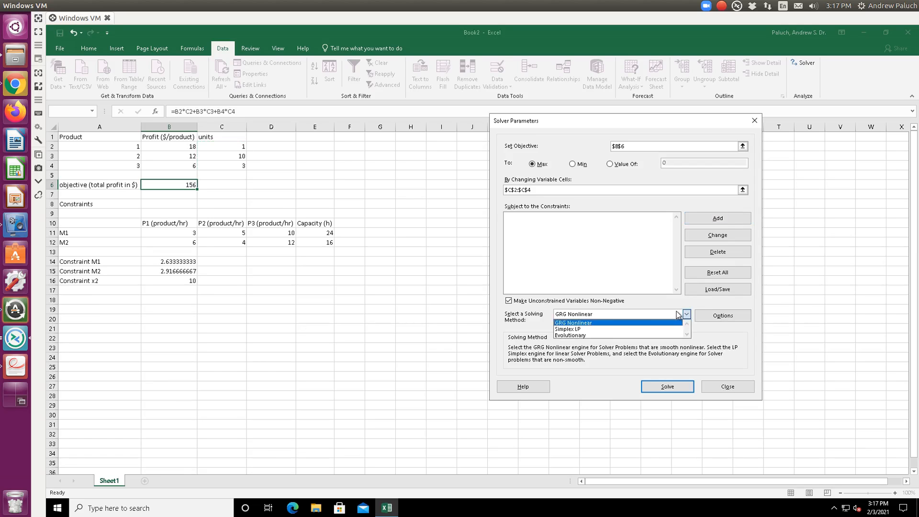
{"action": "left_click", "coordinate": [629, 329]}
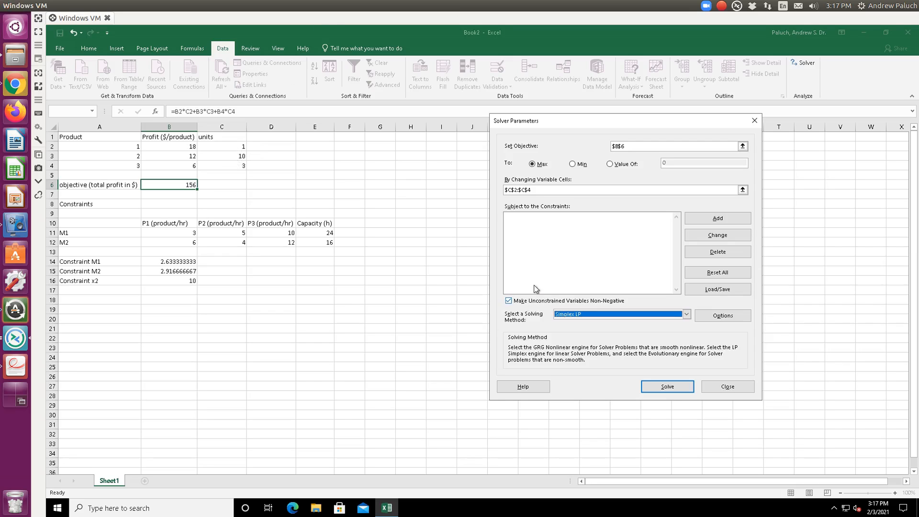
- Add a Solver constraint requiring the M1 constraint value in B14 to be <= the M1 capacity in E11
{"action": "left_click", "coordinate": [701, 218]}
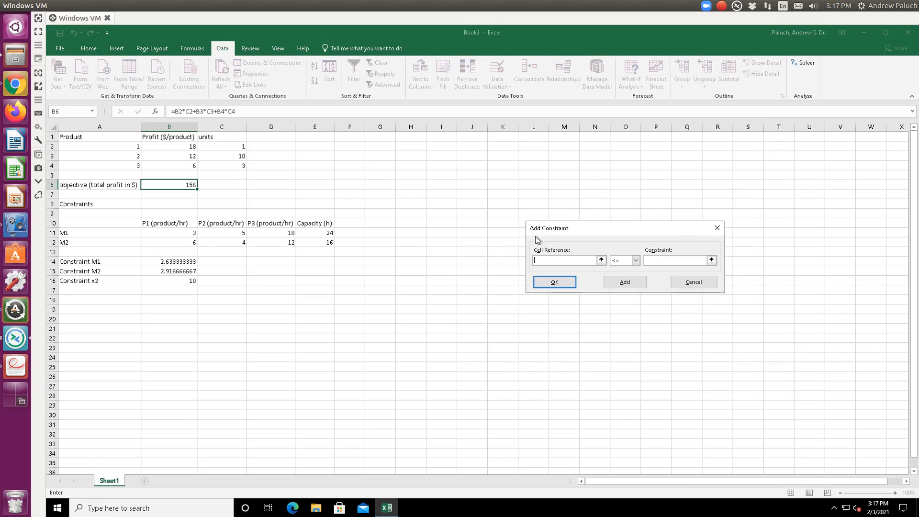
{"action": "left_click", "coordinate": [602, 259]}
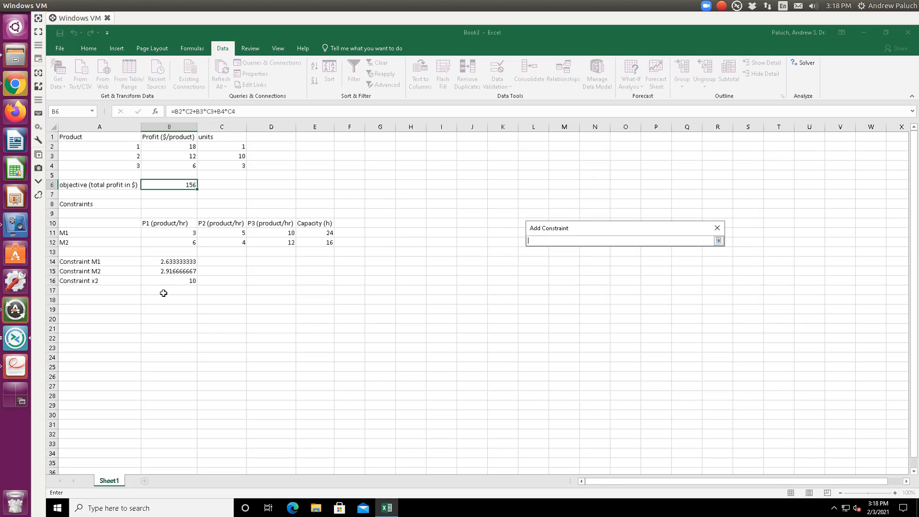
{"action": "left_click", "coordinate": [178, 262]}
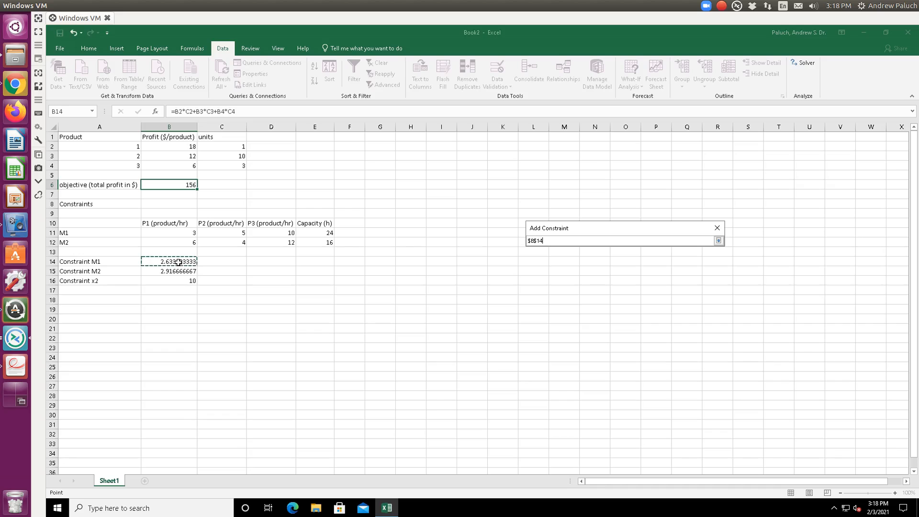
{"action": "left_click", "coordinate": [719, 240]}
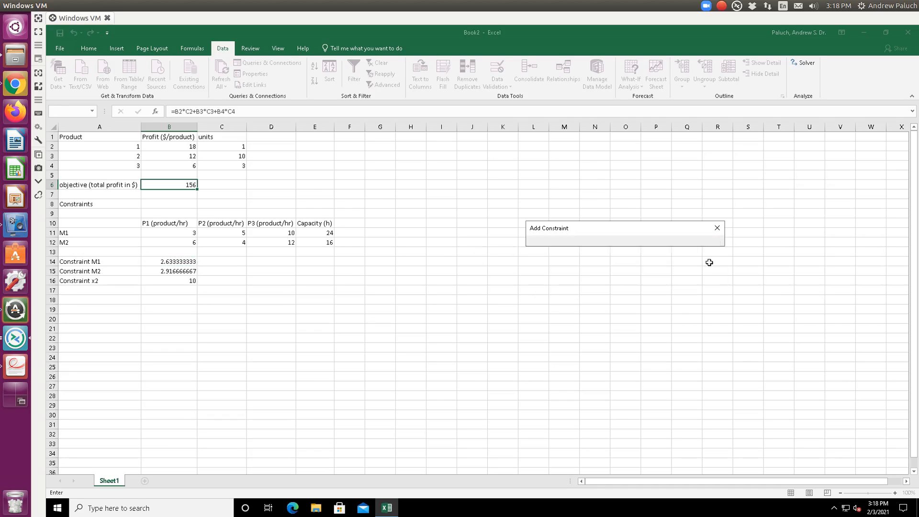
{"action": "left_click", "coordinate": [308, 235]}
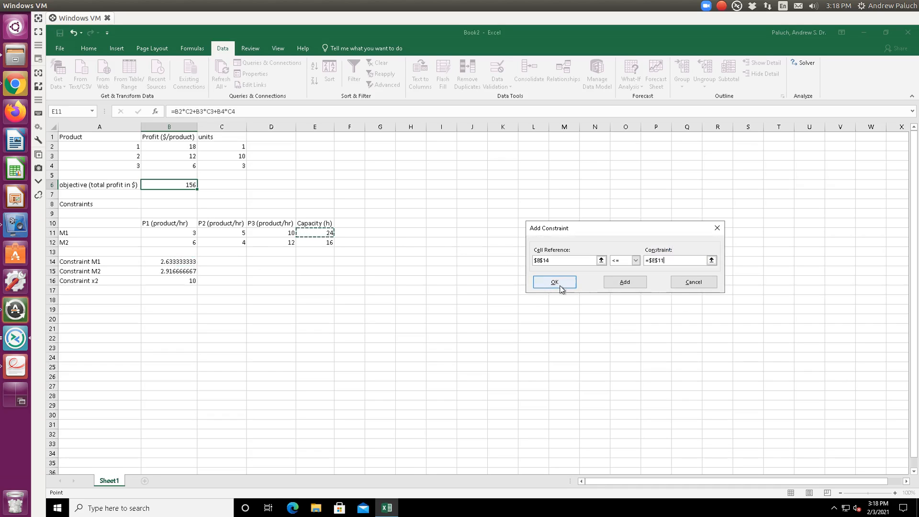
{"action": "left_click", "coordinate": [617, 283]}
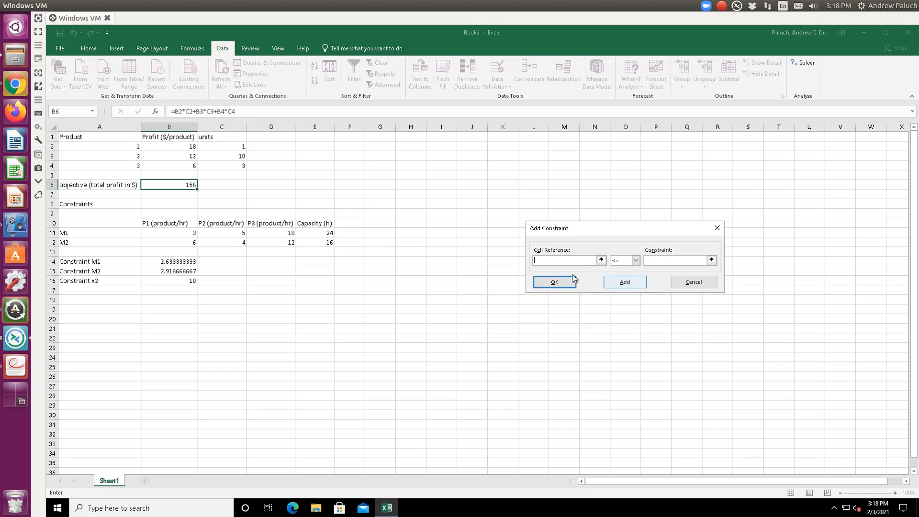
- Add a constraint requiring the M2 constraint value in B15 to be <= the M2 capacity in E12
{"action": "left_click", "coordinate": [186, 271]}
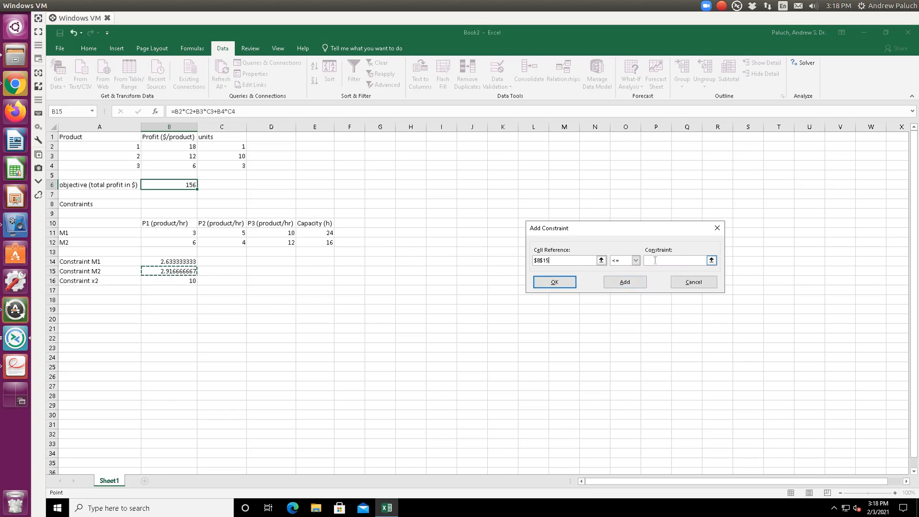
{"action": "left_click", "coordinate": [712, 260]}
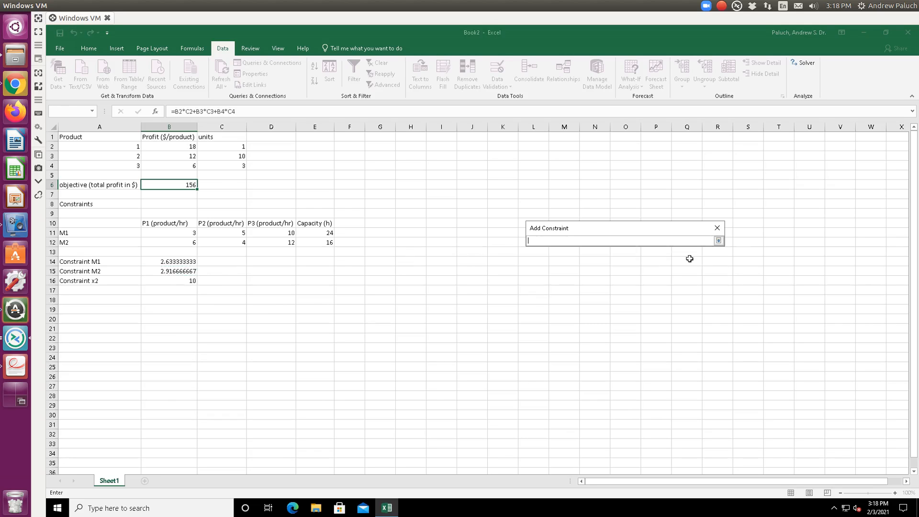
{"action": "left_click", "coordinate": [326, 244]}
{"action": "key", "text": "Return"}
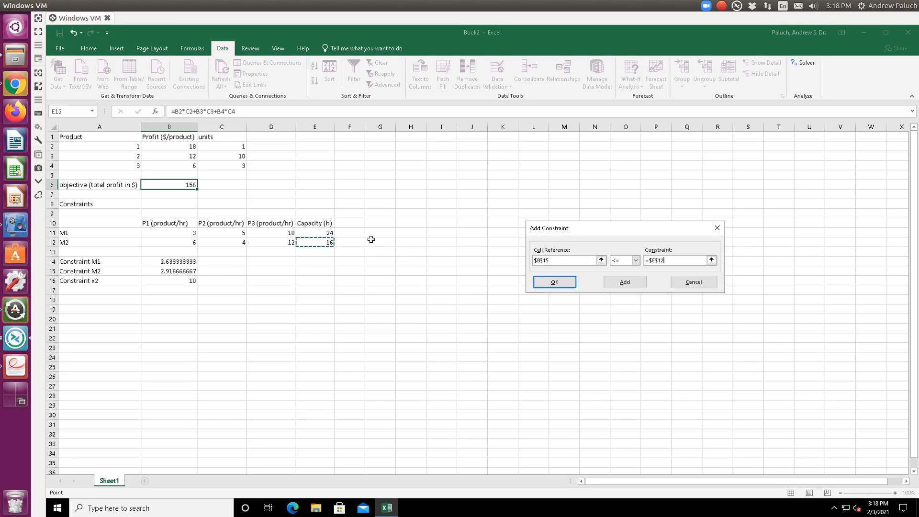
{"action": "left_click", "coordinate": [625, 283]}
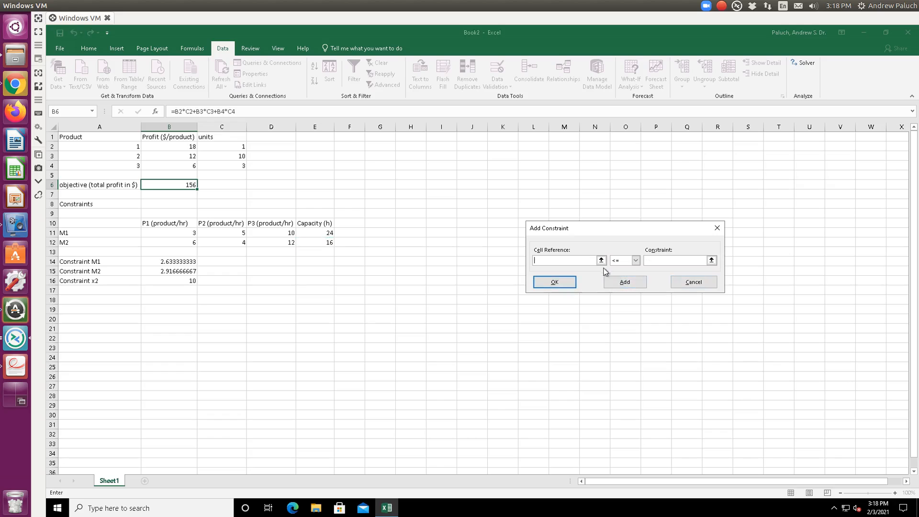
- Add a constraint requiring product 2's units in C3 to be >= 10, and return to Solver Parameters
{"action": "left_click", "coordinate": [601, 261]}
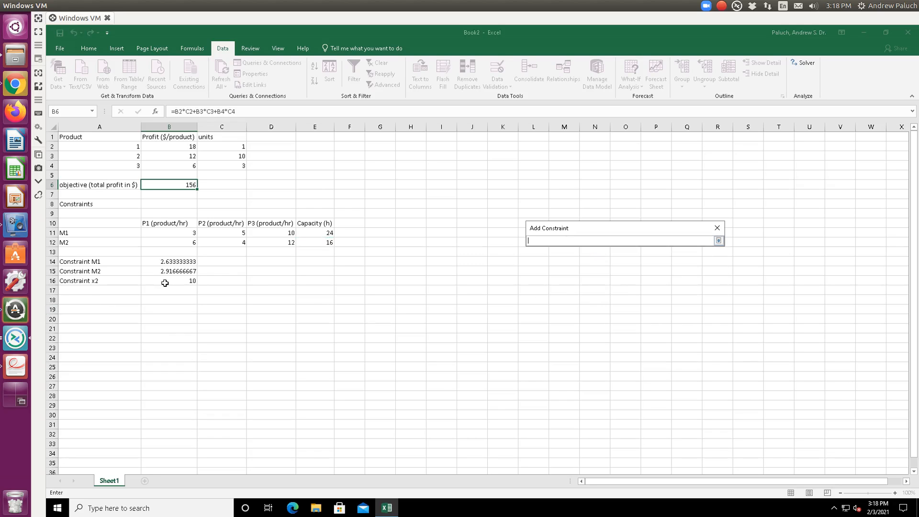
{"action": "key", "text": "Return"}
{"action": "left_click", "coordinate": [601, 261]}
{"action": "left_click", "coordinate": [240, 156]}
{"action": "key", "text": "Return"}
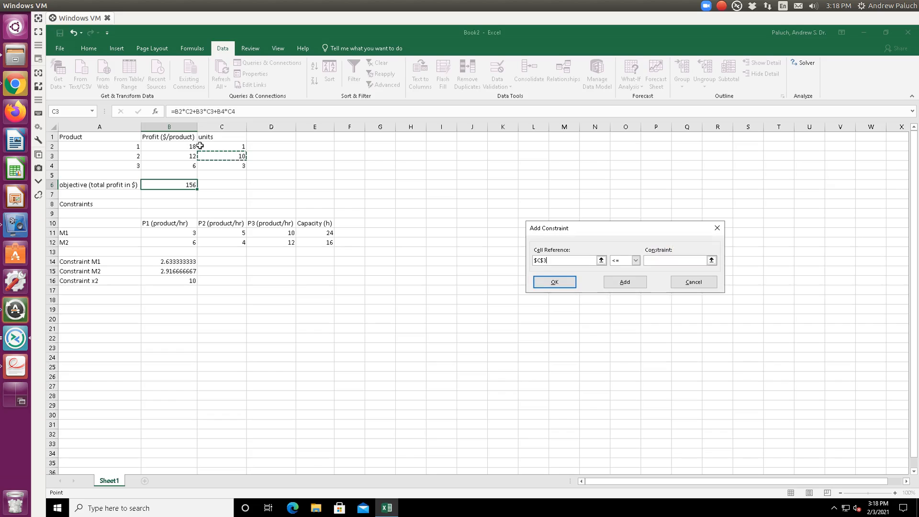
{"action": "left_click", "coordinate": [635, 260]}
{"action": "left_click", "coordinate": [628, 282]}
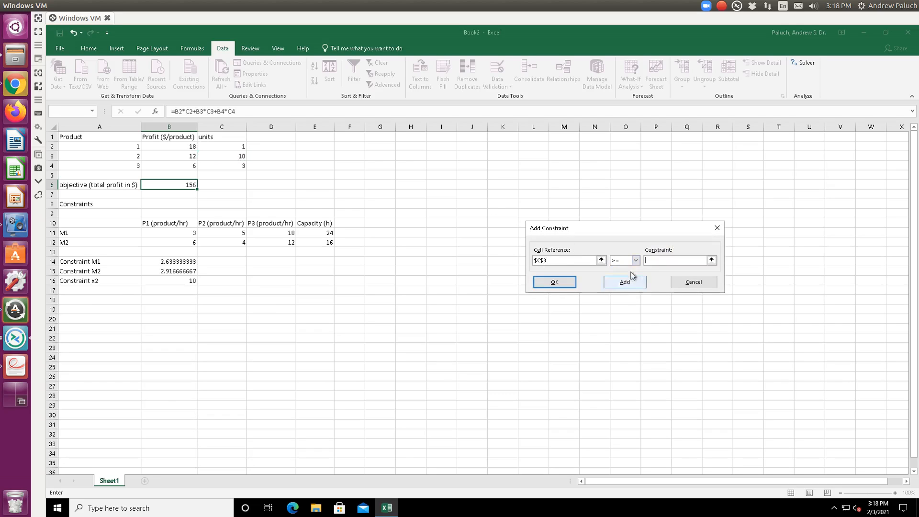
{"action": "left_click", "coordinate": [661, 259]}
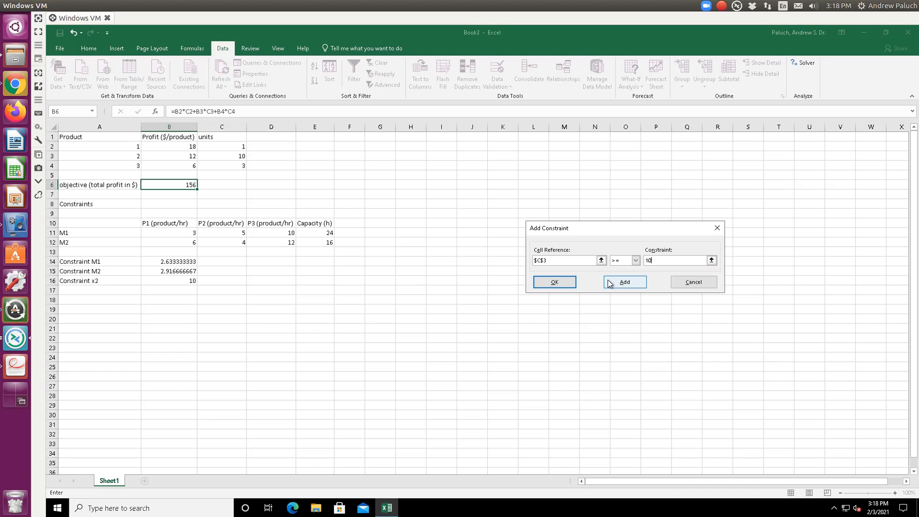
{"action": "left_click", "coordinate": [555, 282]}
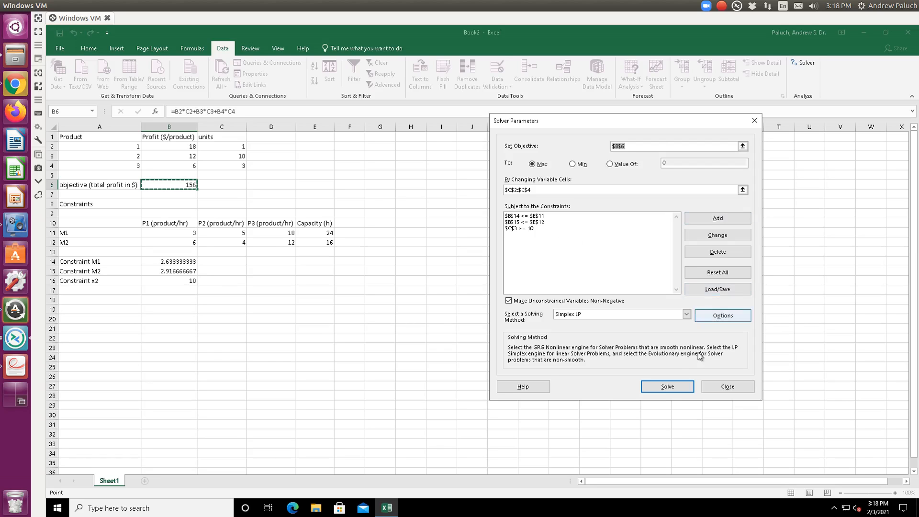
- Solve the model and keep the Solver solution
{"action": "left_click", "coordinate": [679, 385]}
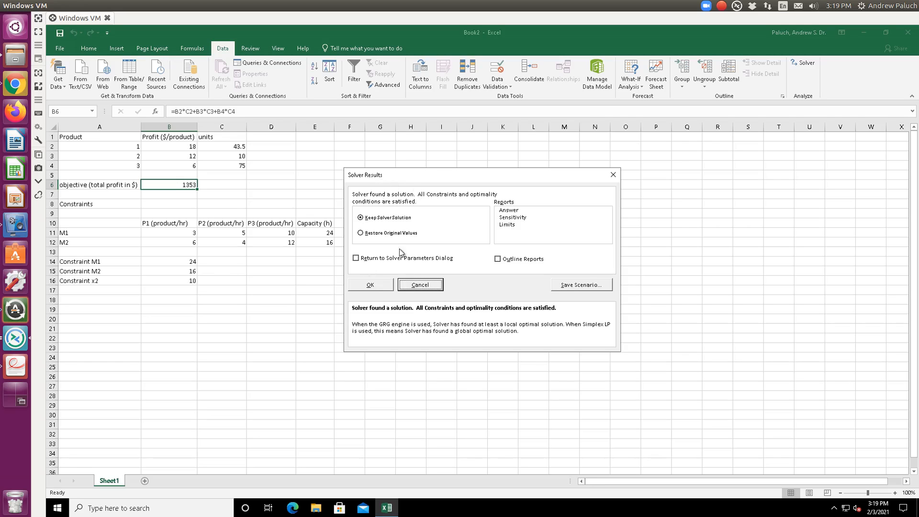
{"action": "left_click", "coordinate": [381, 282]}
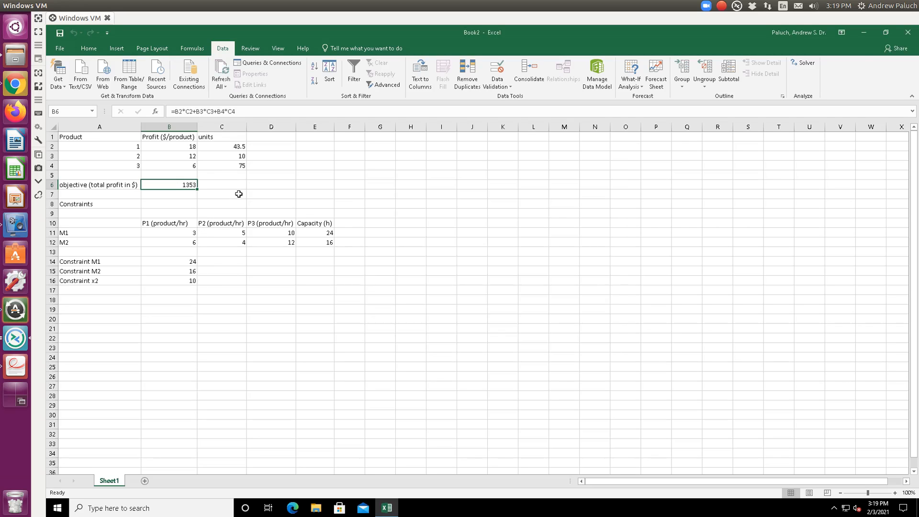
- Compare the solved spreadsheet values with the solution stated in the problem PDF
{"action": "key", "text": "alt+Tab"}
{"action": "key", "text": "alt+Tab"}
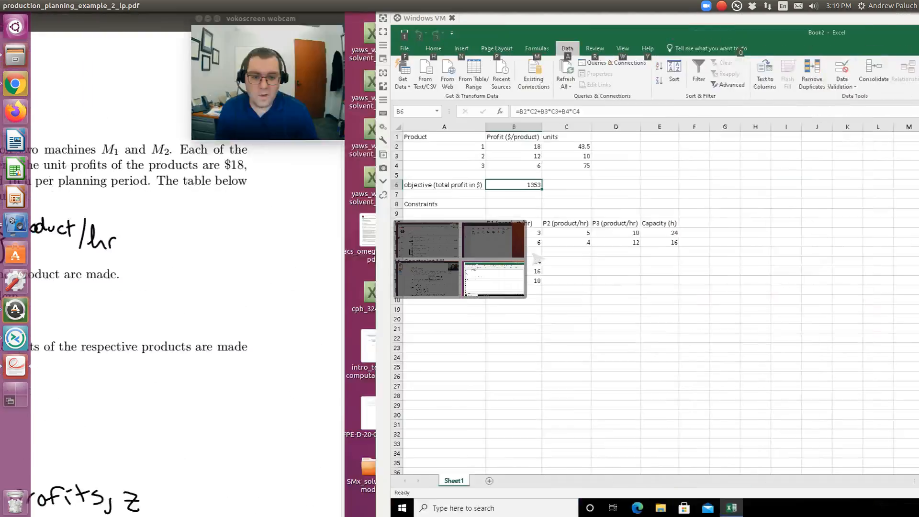
{"action": "key", "text": "alt+Tab"}
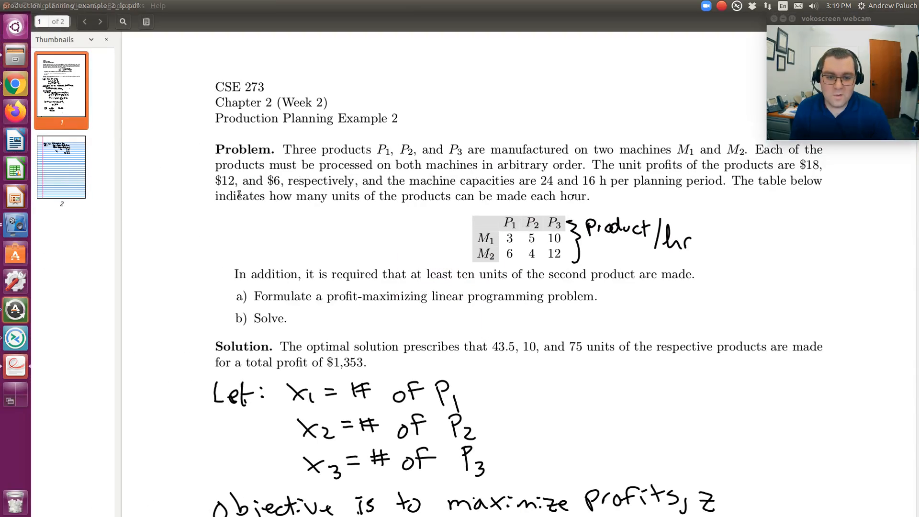
{"action": "key", "text": "alt+Tab"}
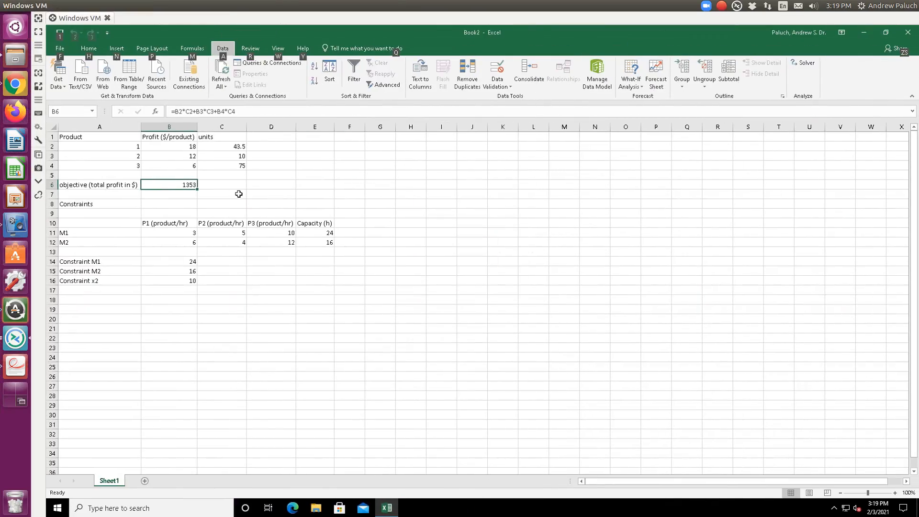
{"action": "key", "text": "alt+Tab"}
{"action": "key", "text": "alt+Tab"}
{"action": "key", "text": "alt+Tab"}
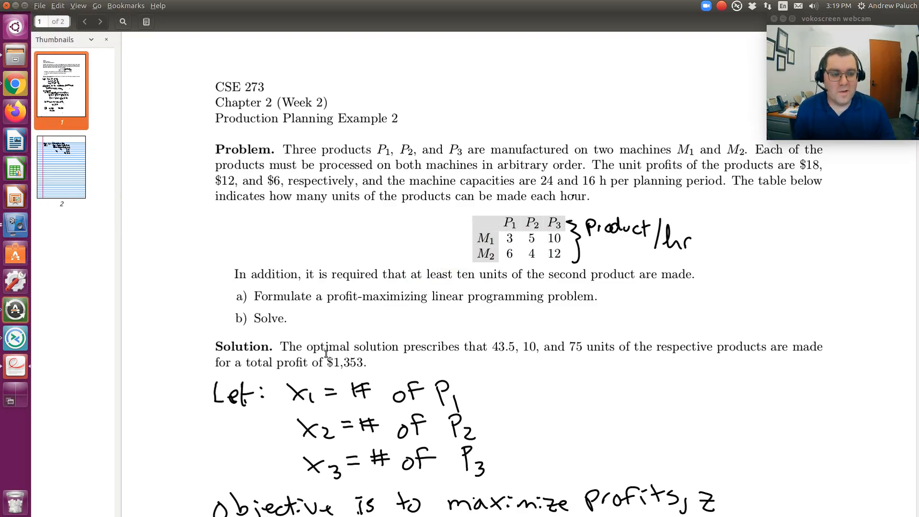
{"action": "key", "text": "alt"}
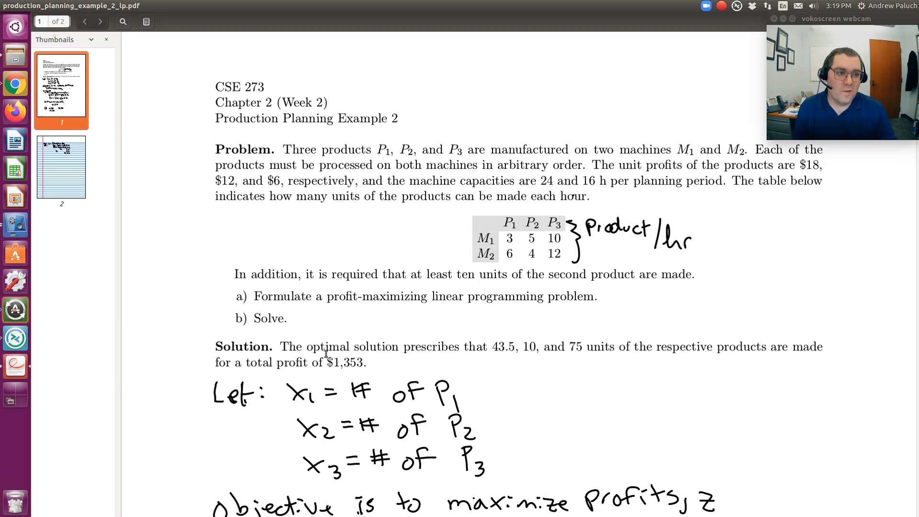
{"action": "key", "text": "alt+Tab"}
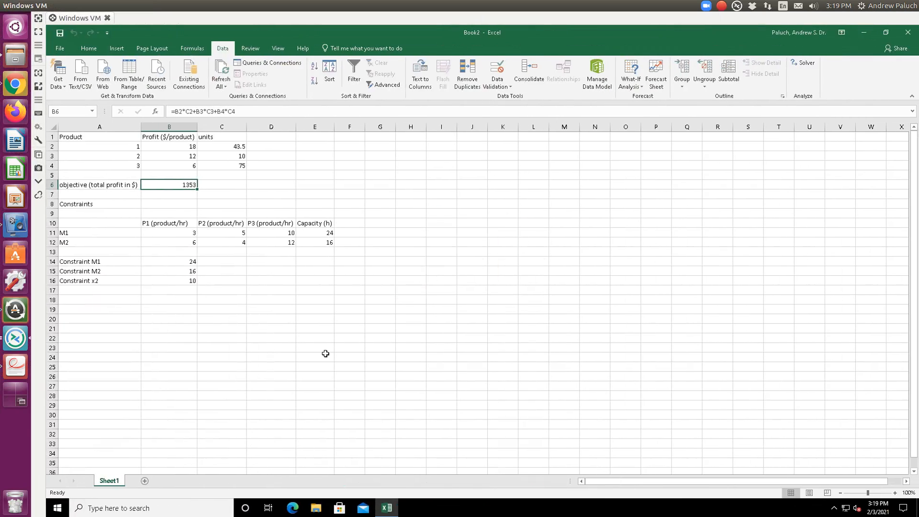
- Double the unit profits, setting products 1, 2 and 3 to 36, 24 and 12
{"action": "left_click", "coordinate": [191, 147]}
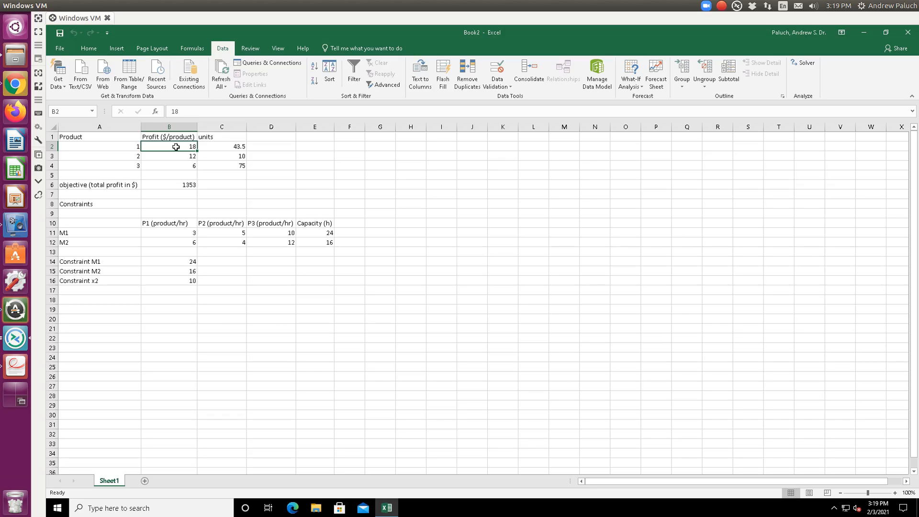
{"action": "left_click", "coordinate": [193, 167]}
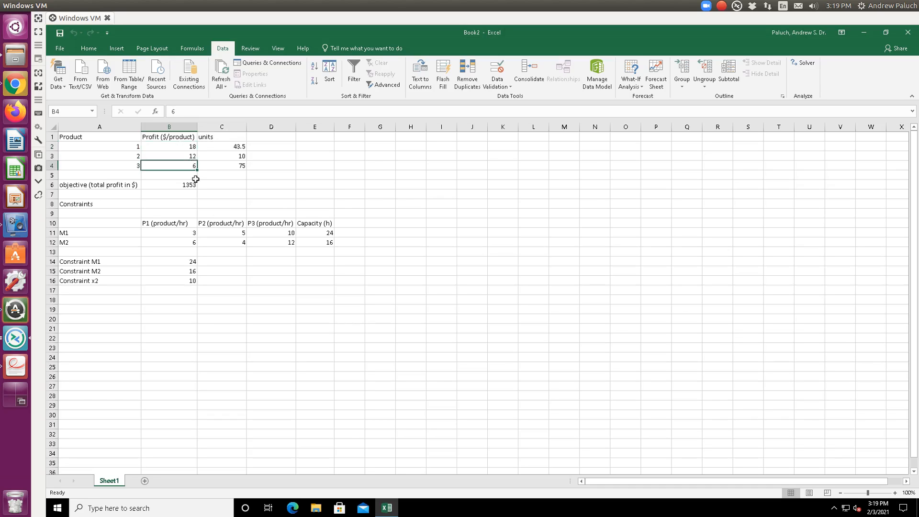
{"action": "type", "text": "12"}
{"action": "left_click", "coordinate": [180, 157]}
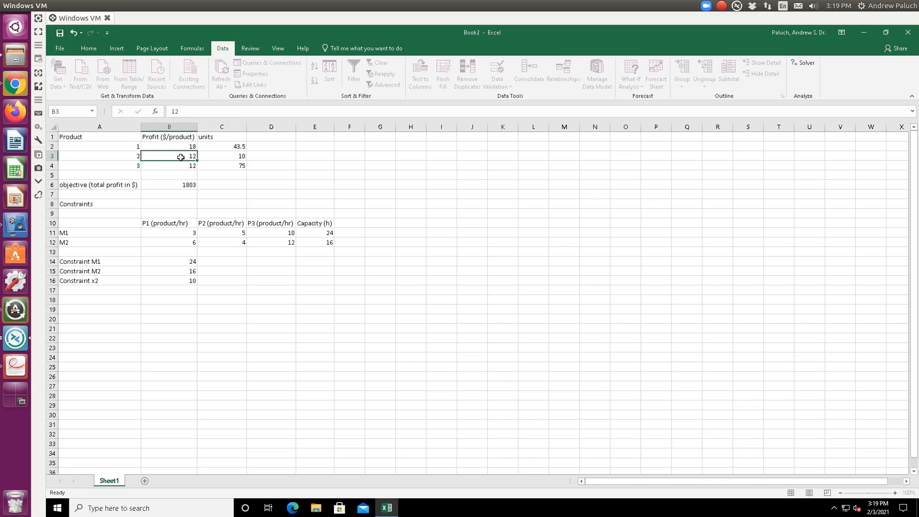
{"action": "type", "text": "2"}
{"action": "key", "text": "Up"}
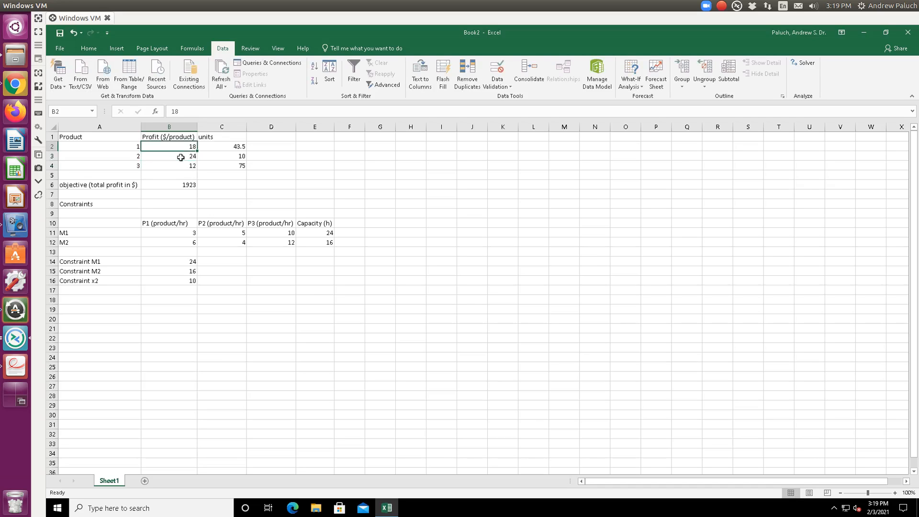
{"action": "type", "text": "36"}
{"action": "key", "text": "Return"}
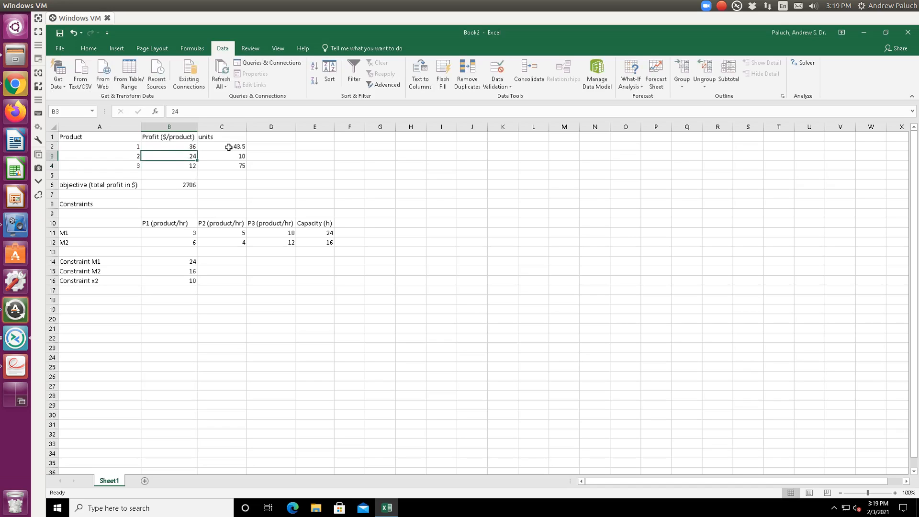
{"action": "left_click", "coordinate": [190, 189]}
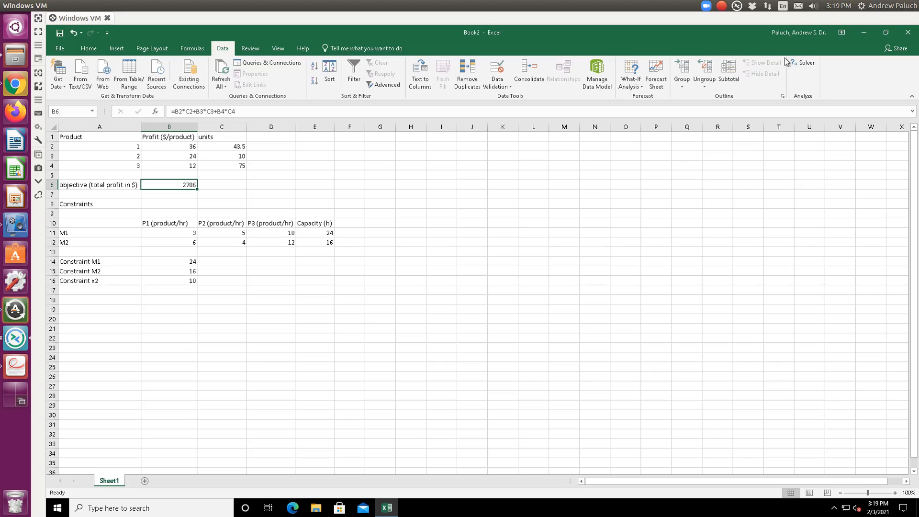
{"action": "left_click", "coordinate": [803, 64]}
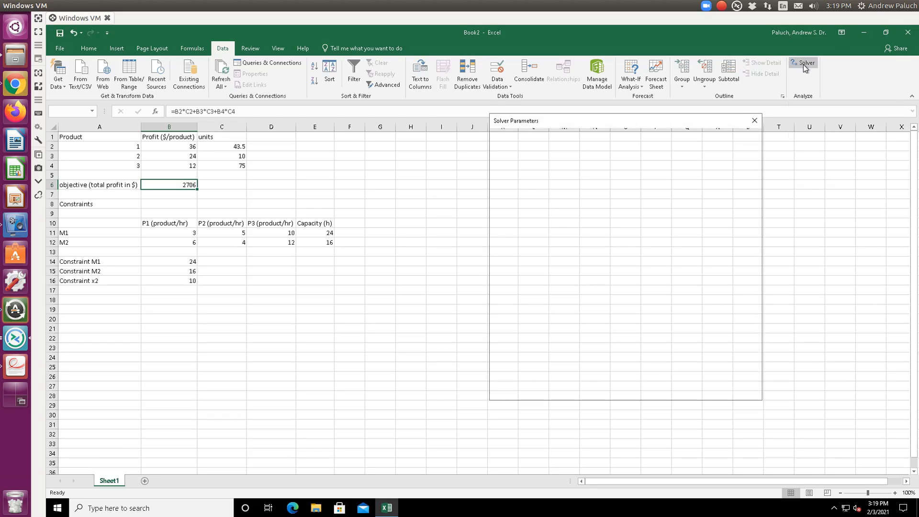
{"action": "left_click", "coordinate": [675, 388]}
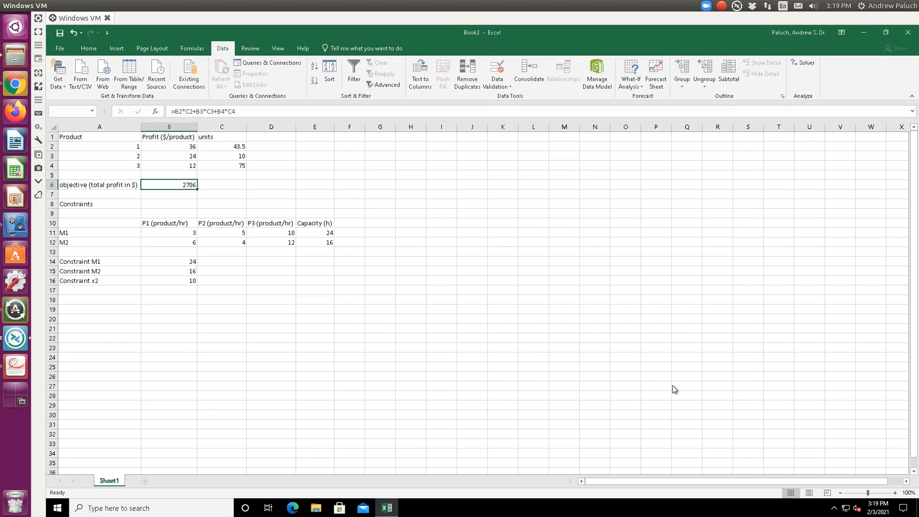
{"action": "left_click", "coordinate": [361, 286]}
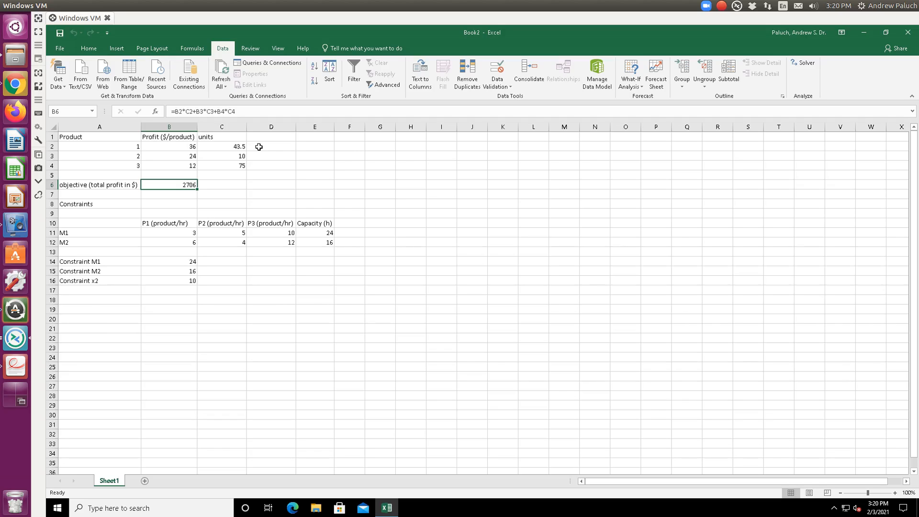
{"action": "left_click", "coordinate": [222, 160]}
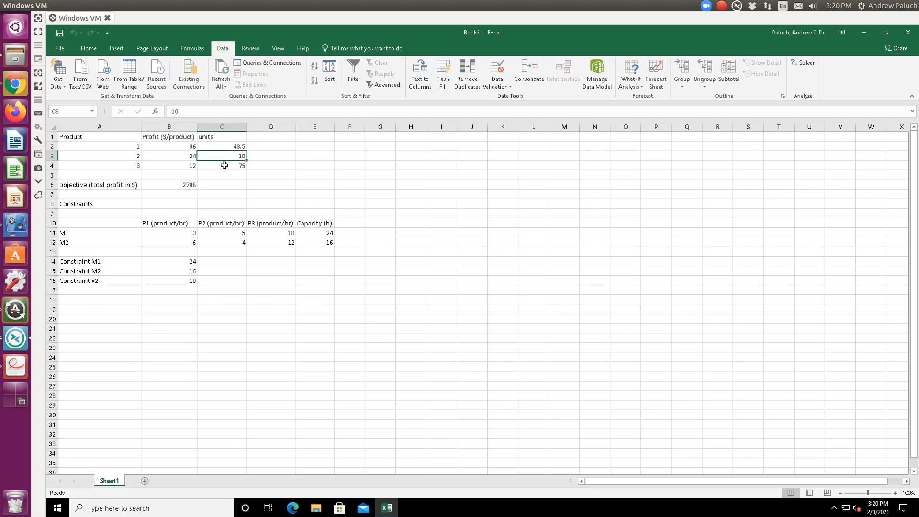
- Restore the unit profits of products 1, 2 and 3 to 18, 12 and 6
{"action": "left_click", "coordinate": [183, 148]}
{"action": "type", "text": "18"}
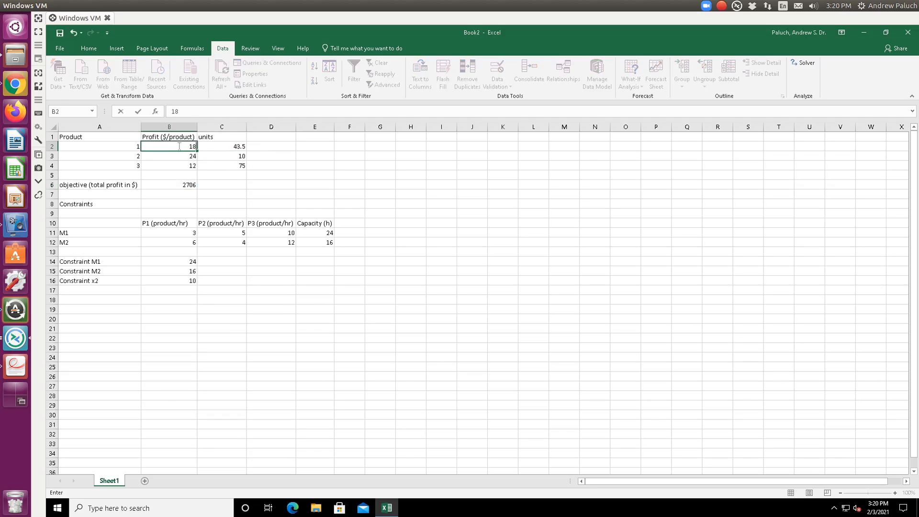
{"action": "key", "text": "Return"}
{"action": "type", "text": "12"}
{"action": "key", "text": "Return"}
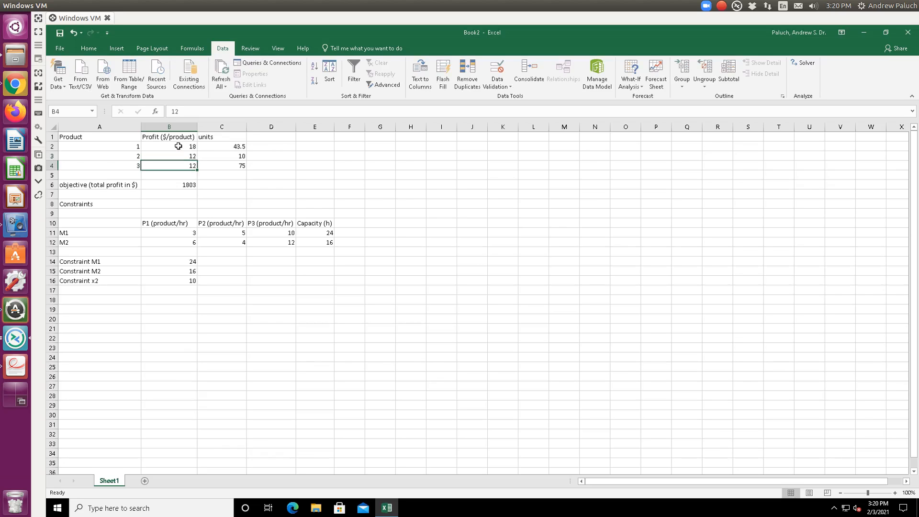
{"action": "type", "text": "6"}
{"action": "key", "text": "Return"}
- Set product 3's unit profit to 20
{"action": "key", "text": "Up"}
{"action": "type", "text": "20"}
{"action": "key", "text": "Return"}
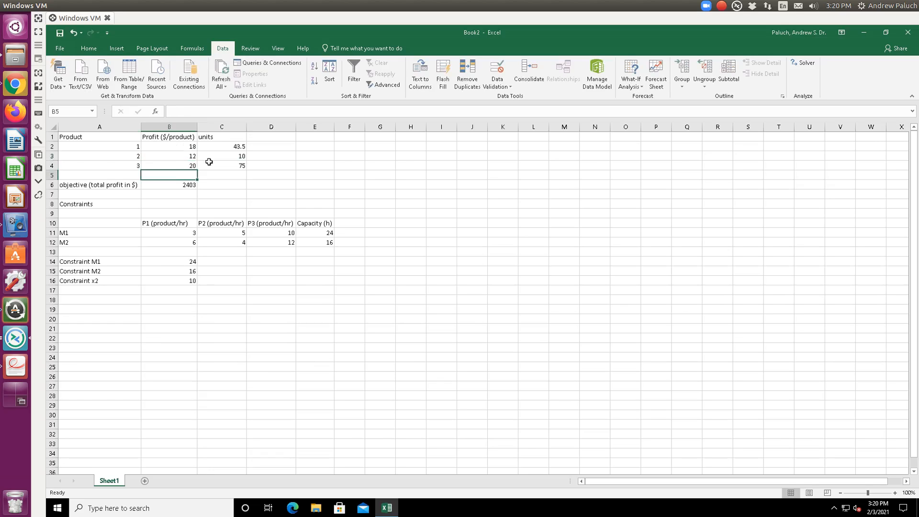
- Re-run Solver on the total-profit objective and keep the new solution
{"action": "left_click", "coordinate": [167, 193]}
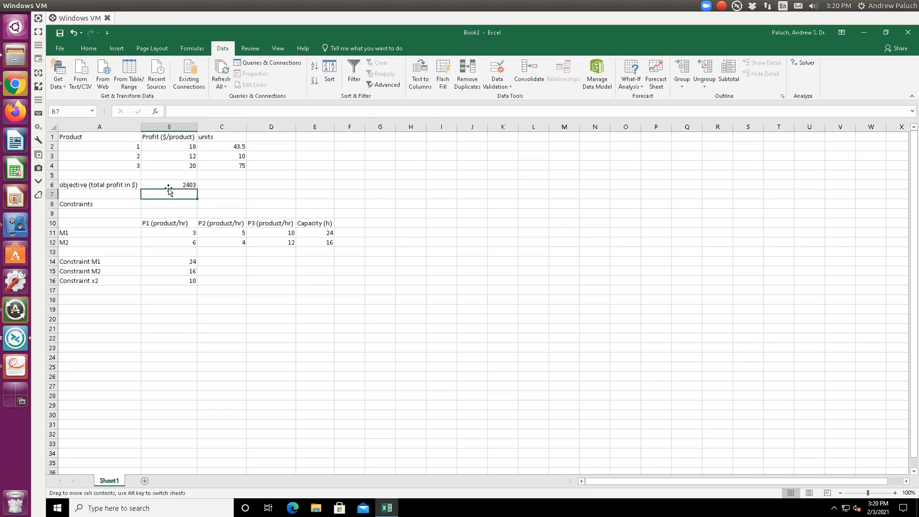
{"action": "left_click", "coordinate": [169, 185]}
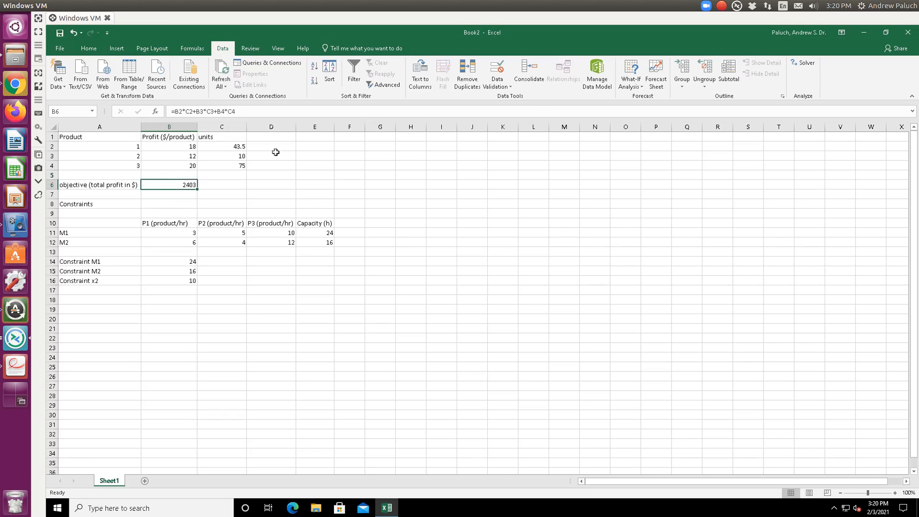
{"action": "left_click", "coordinate": [803, 63]}
{"action": "left_click", "coordinate": [659, 387]}
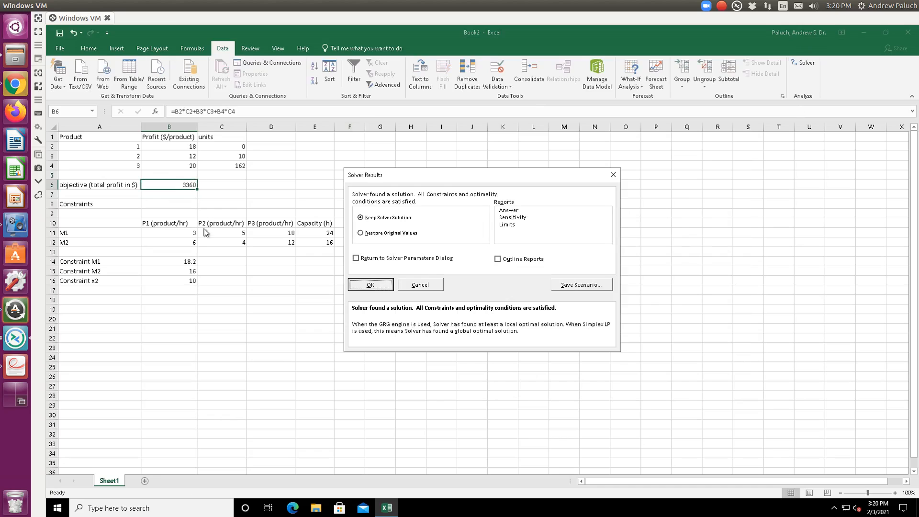
{"action": "left_click", "coordinate": [370, 286]}
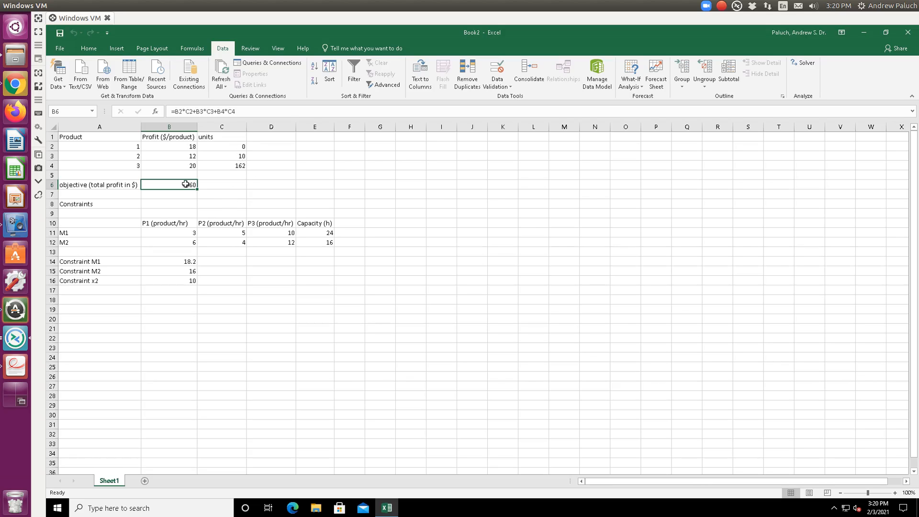
- Restore product 3's unit profit to 6 and switch back to the problem PDF
{"action": "left_click", "coordinate": [187, 165]}
{"action": "type", "text": "6"}
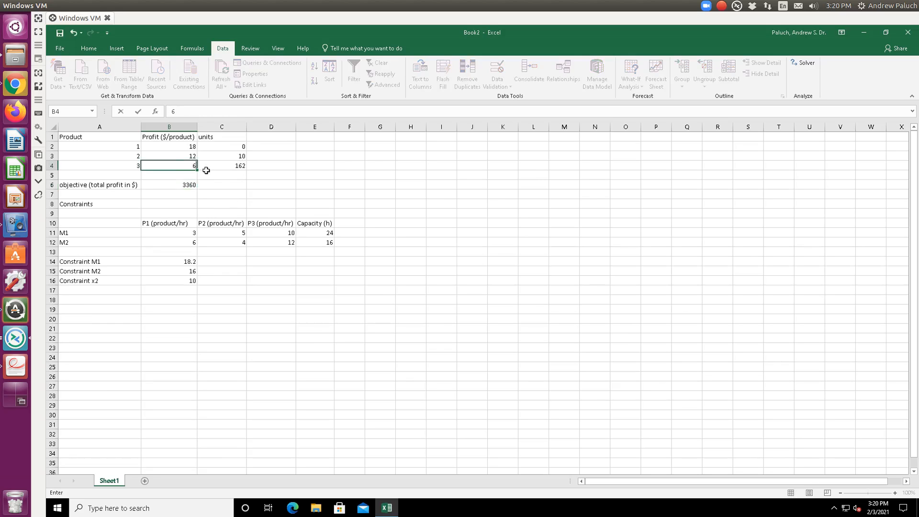
{"action": "key", "text": "Return"}
{"action": "key", "text": "alt+Tab"}
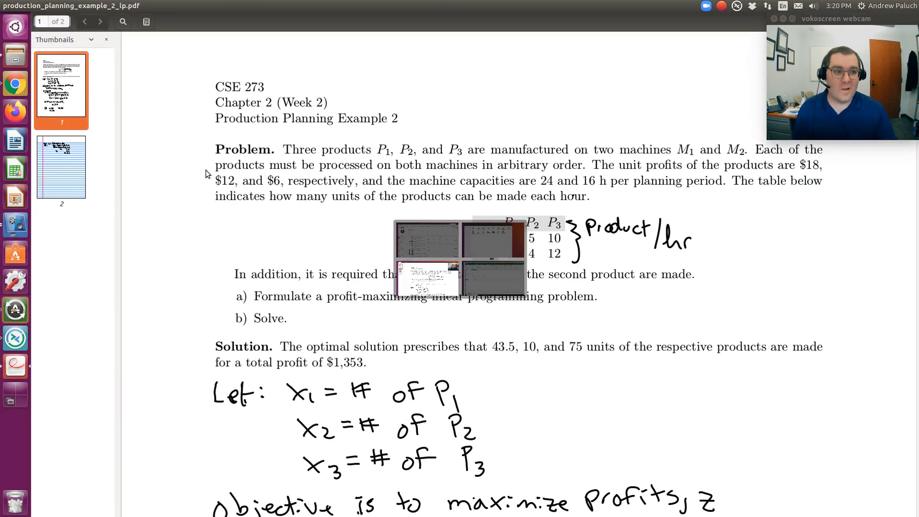